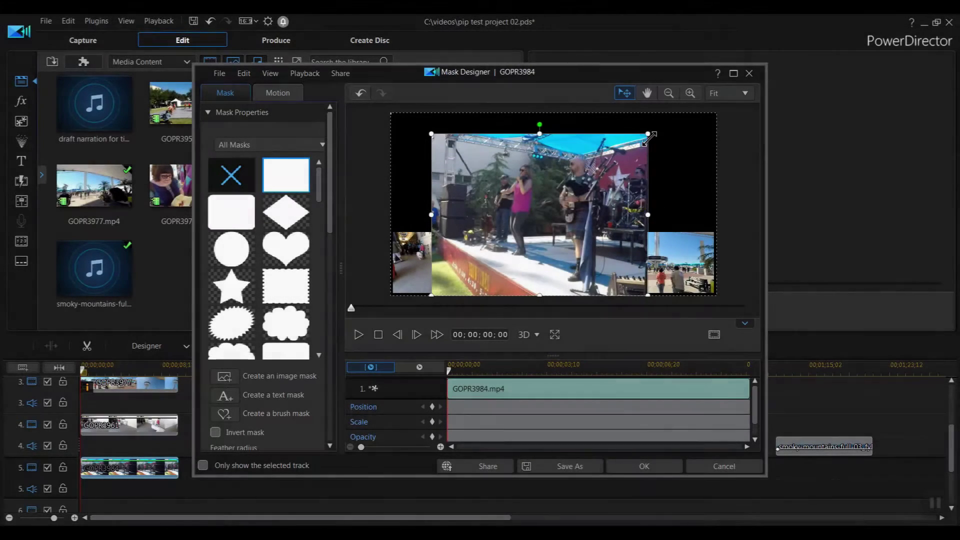
Drag the GOPR3984 rectangle mask's top-right corner outward, then scroll Mask Properties to Mask Position
mouse_move(649, 135)
mouse_down()
mouse_move(636, 145)
mouse_move(660, 125)
mouse_up()
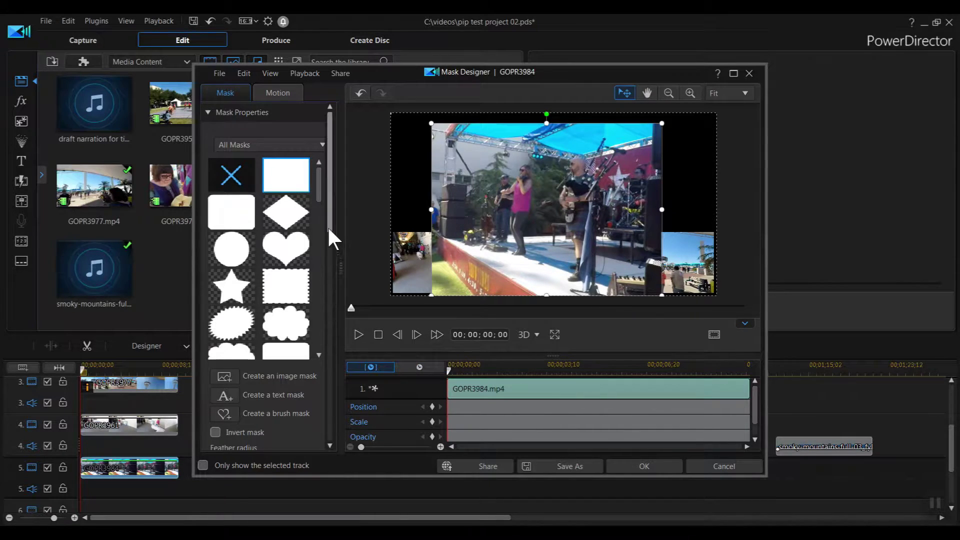
drag(327, 214, 336, 354)
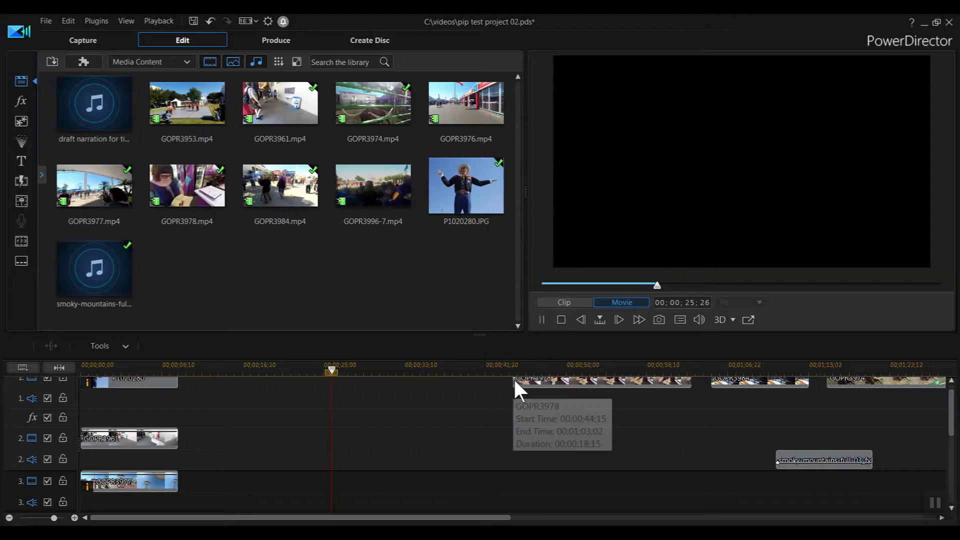
Move GOPR3978 to the start of track 4 and trim it to end near 00;00;10;03
click(561, 320)
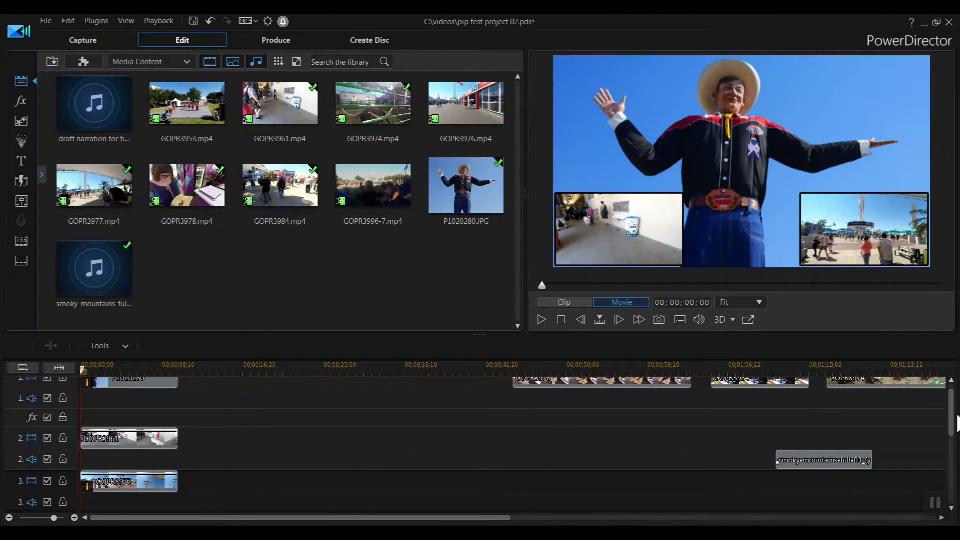
drag(619, 384, 142, 472)
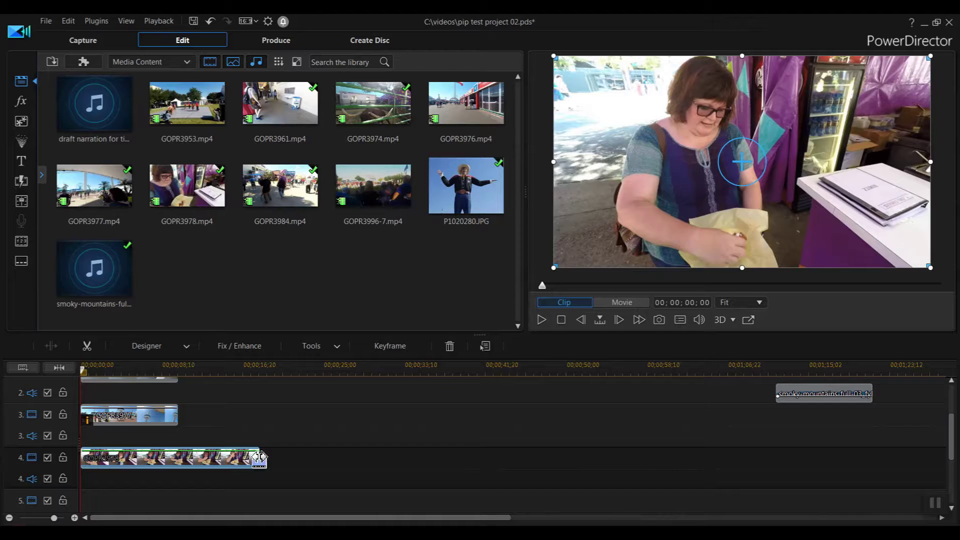
drag(260, 457, 191, 489)
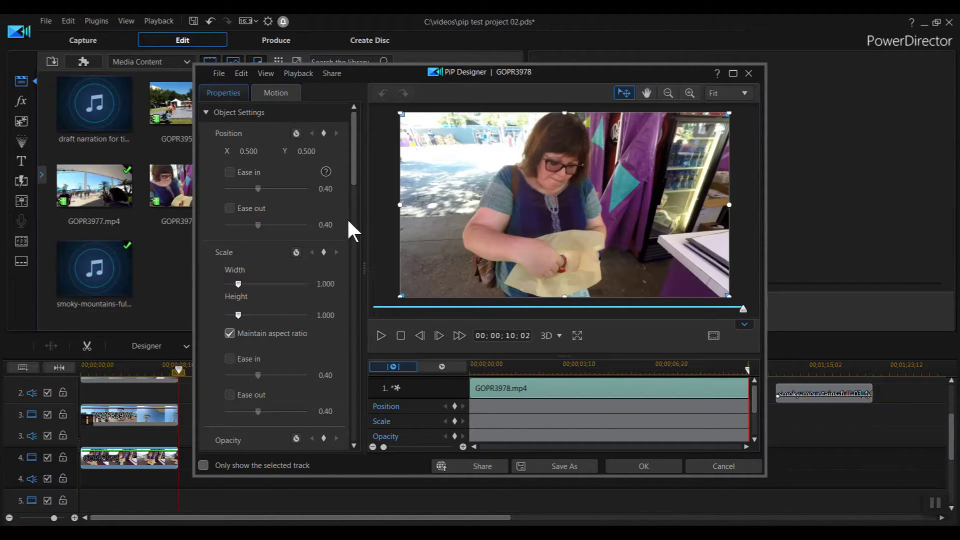
Set the GOPR3978 overlay's Scale Width to 0.335 in PiP Designer
scroll(355, 183, down, 5)
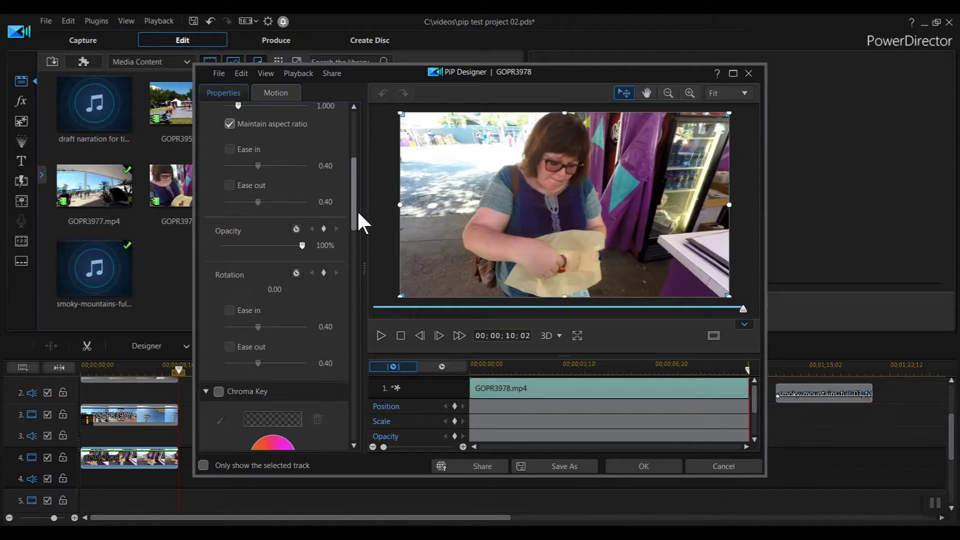
scroll(357, 209, up, 5)
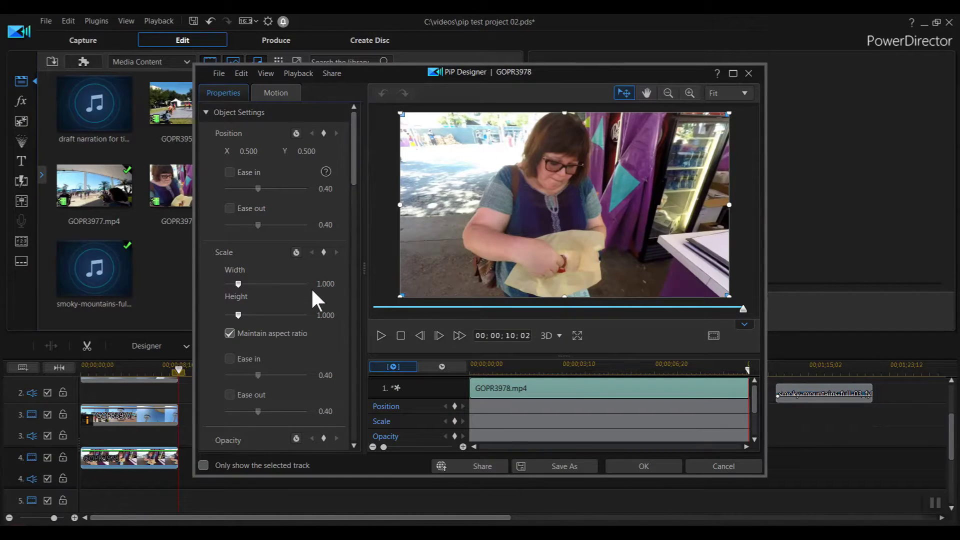
drag(335, 283, 304, 286)
text(0.335)
key(Tab)
Turn on a black uniform-colour border of size 2 around the overlay
drag(357, 159, 354, 266)
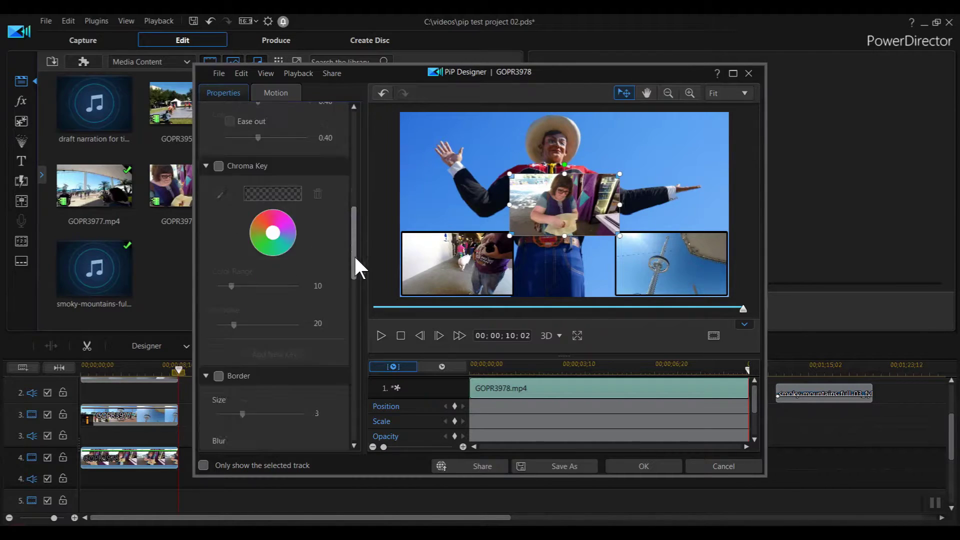
scroll(283, 263, down, 2)
click(219, 206)
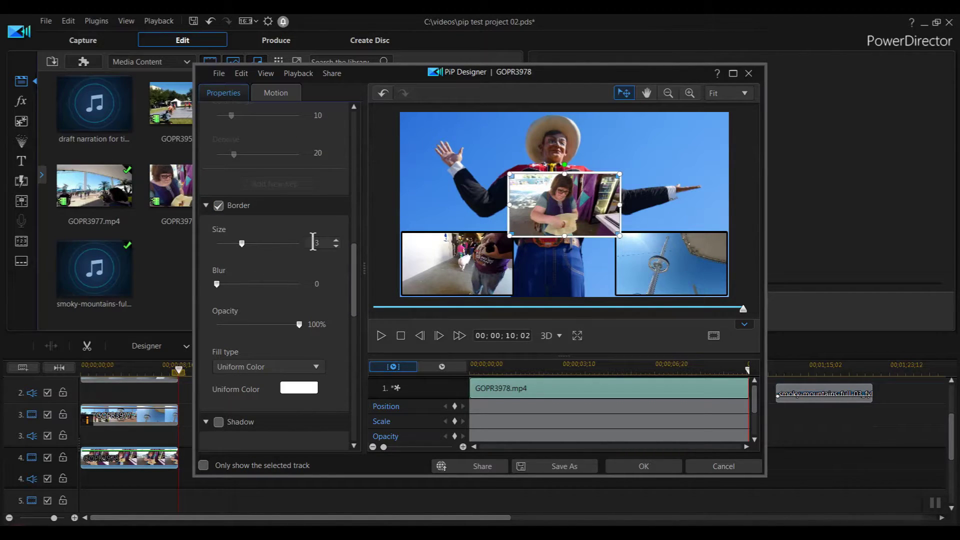
click(336, 246)
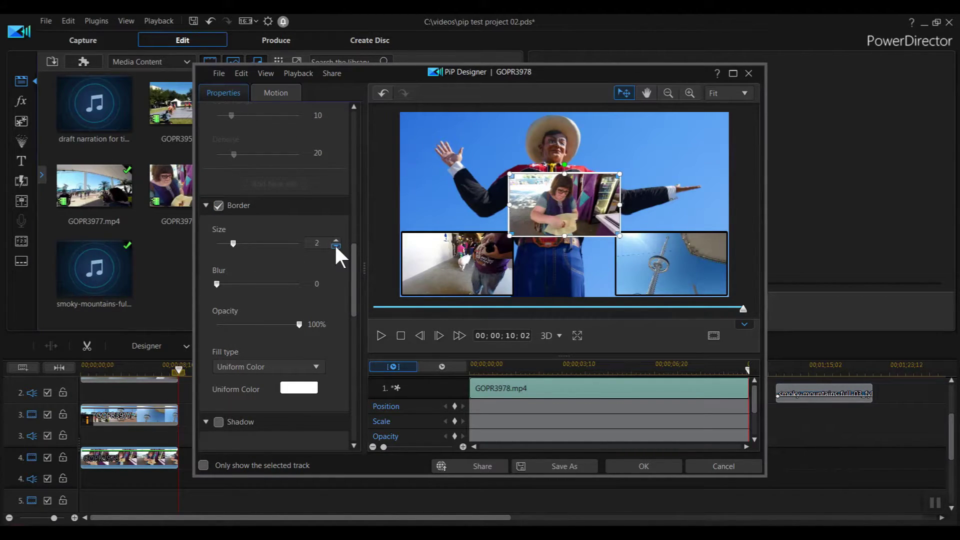
click(296, 389)
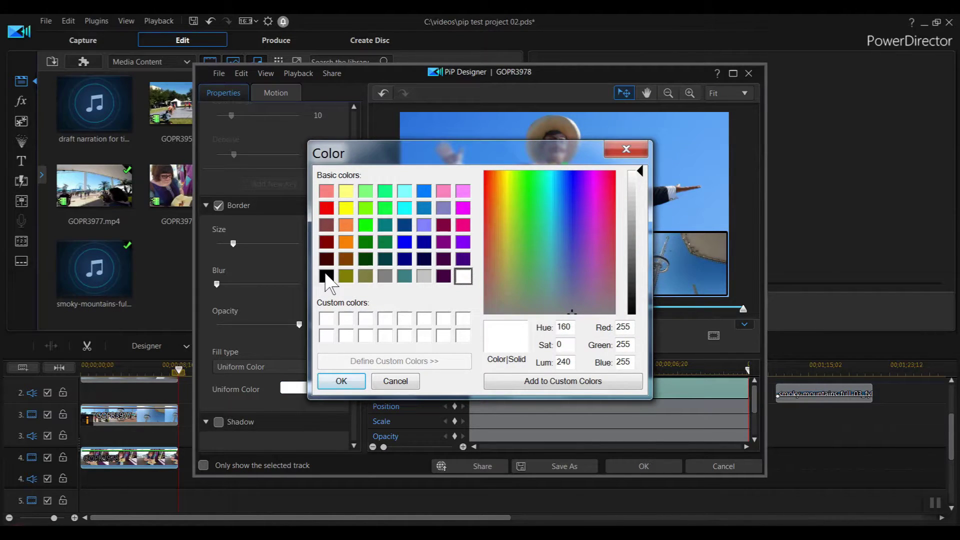
click(326, 276)
click(341, 382)
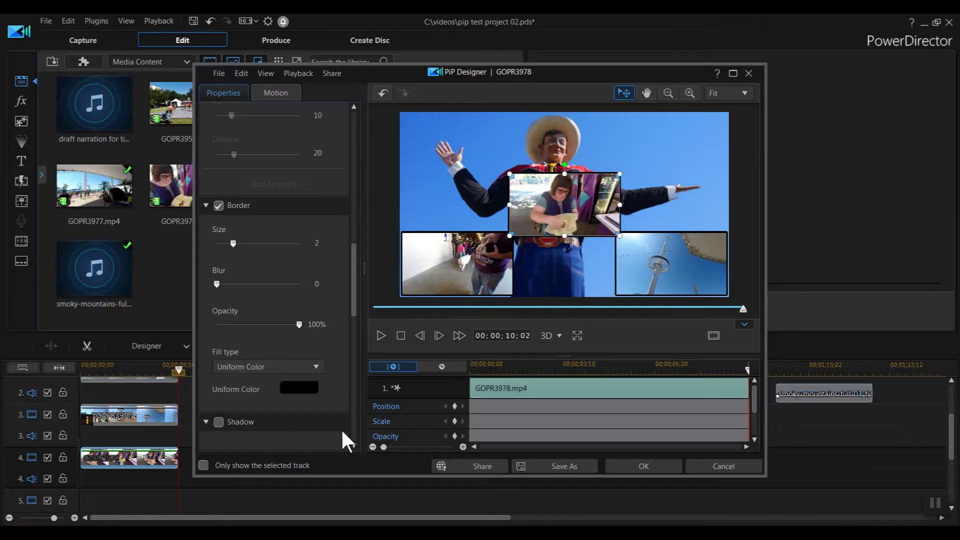
drag(350, 296, 346, 151)
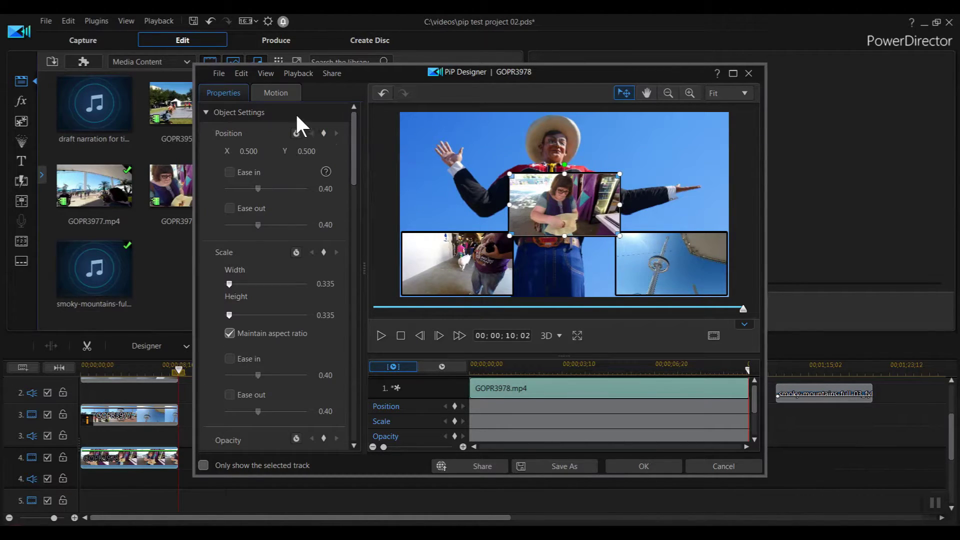
Apply the diagonal-then-down motion path preset to GOPR3978 and preview the movement
click(282, 91)
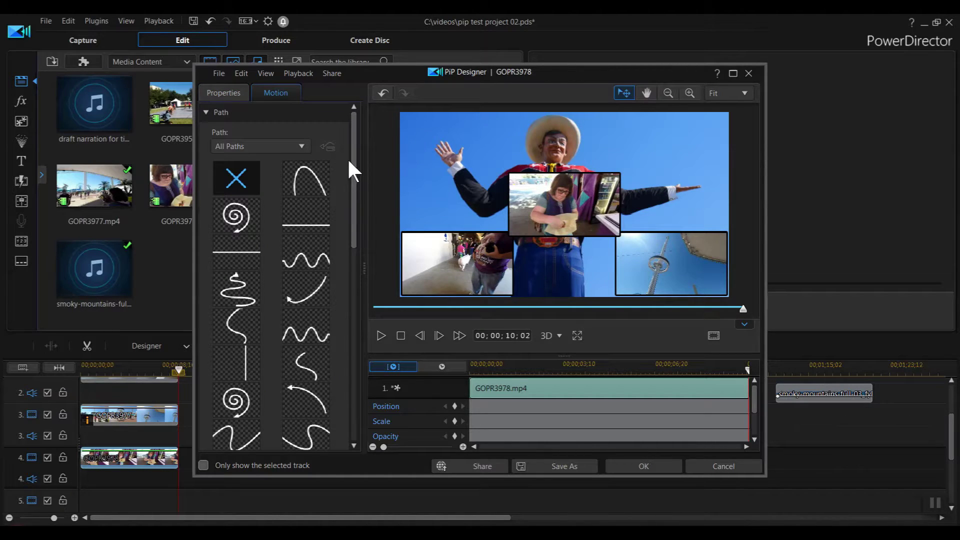
drag(349, 167, 341, 200)
scroll(342, 215, down, 6)
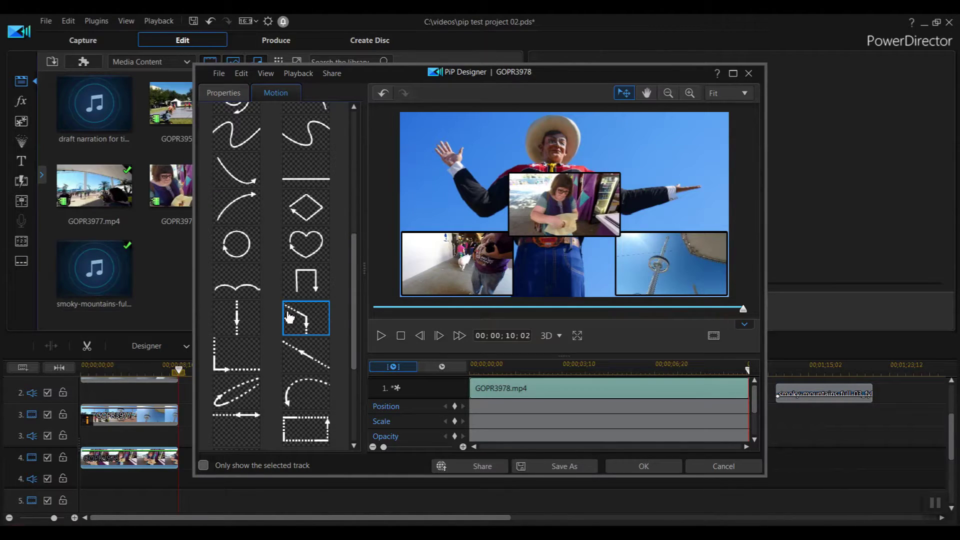
click(285, 315)
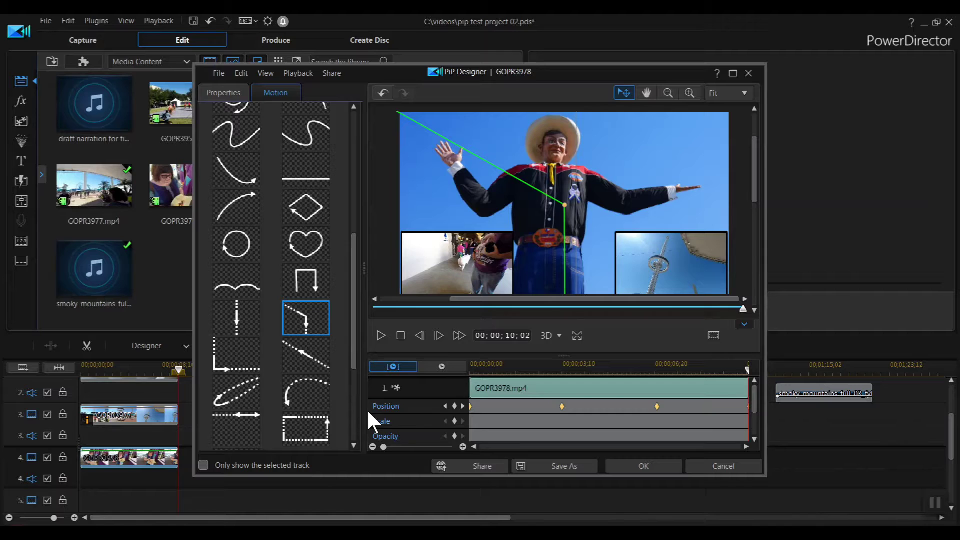
click(381, 334)
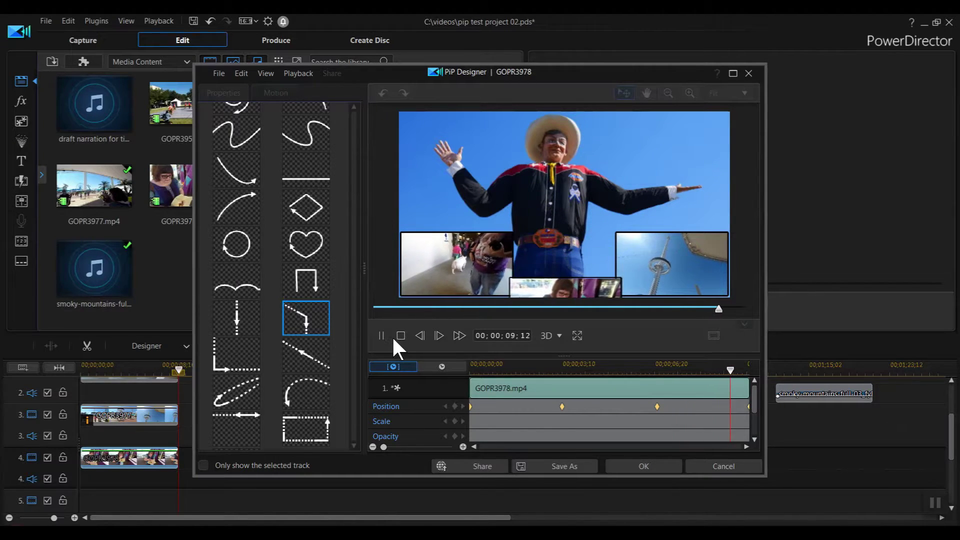
click(400, 336)
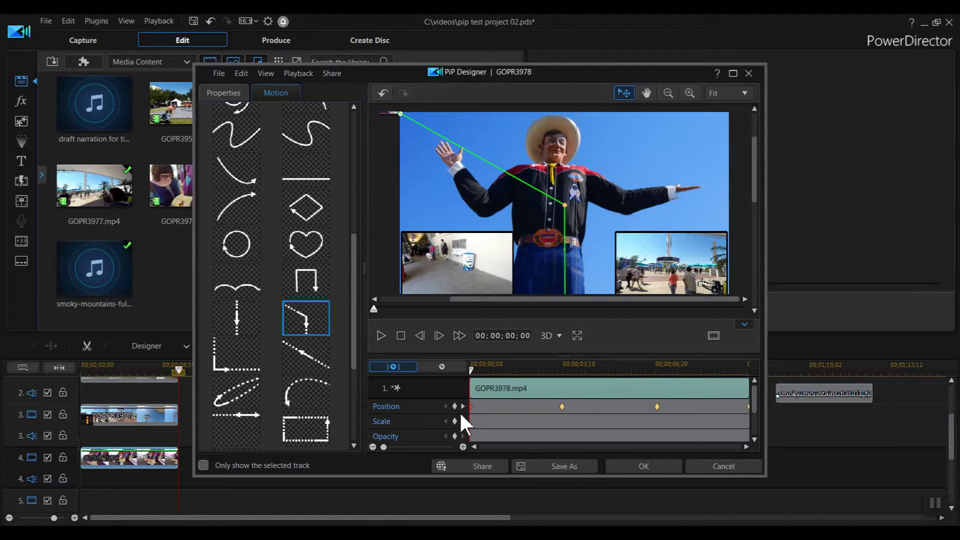
Step through the 03;10, 06;23 and 10;03 position keyframes, then remove the 10;03 and 06;23 ones
click(463, 404)
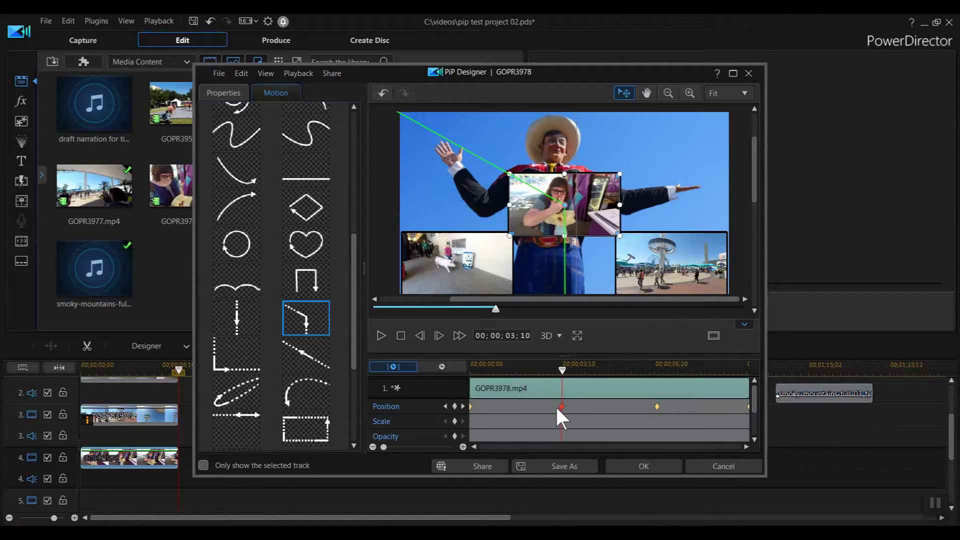
click(463, 406)
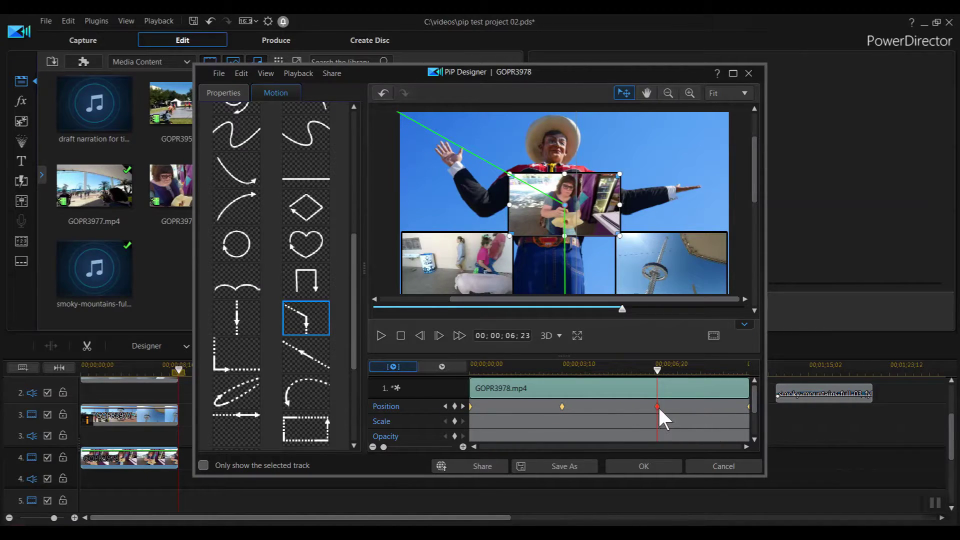
click(463, 406)
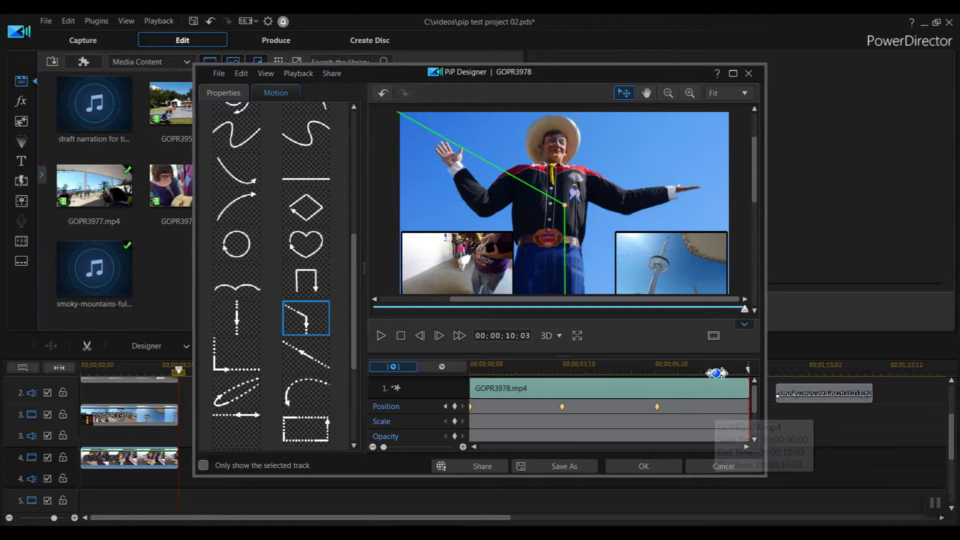
mouse_move(755, 149)
mouse_down()
mouse_move(764, 273)
mouse_move(755, 151)
mouse_up()
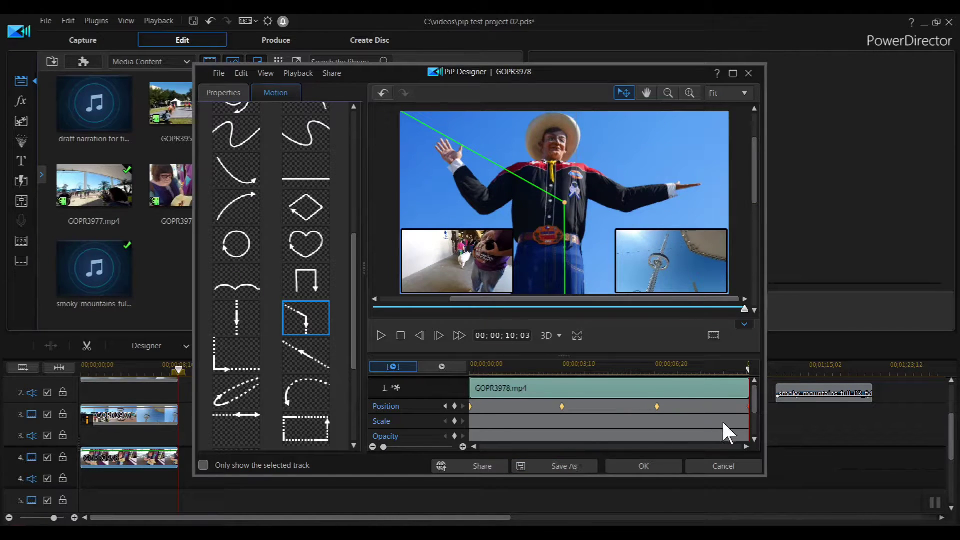
right_click(749, 408)
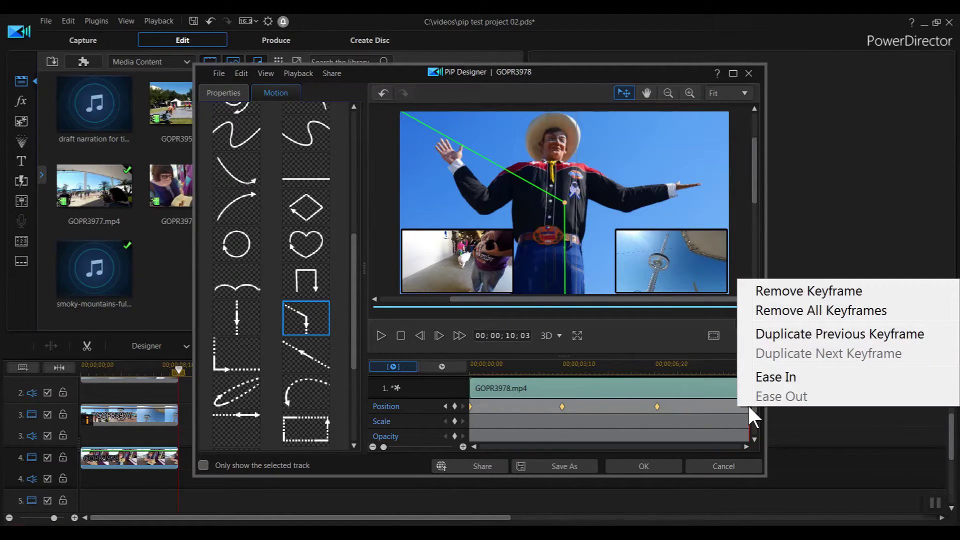
click(759, 292)
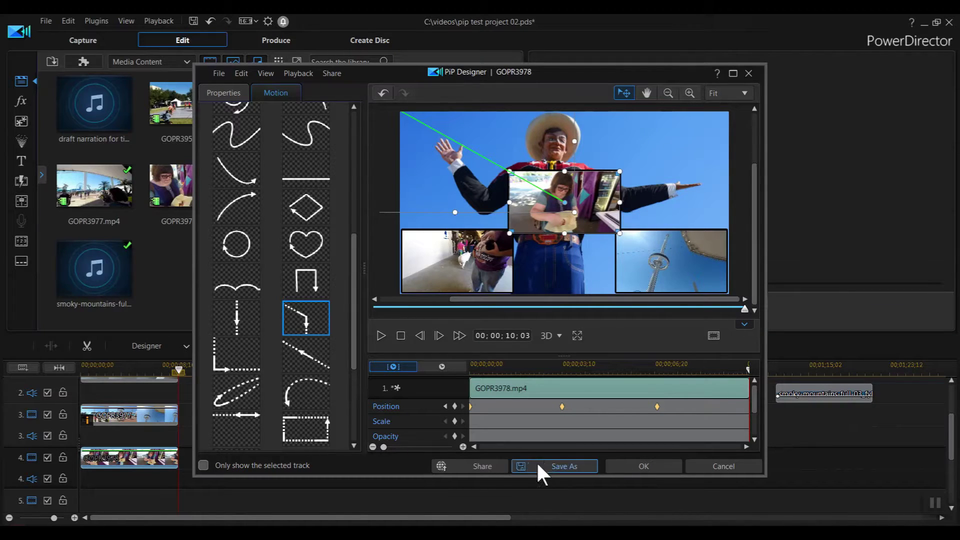
right_click(657, 410)
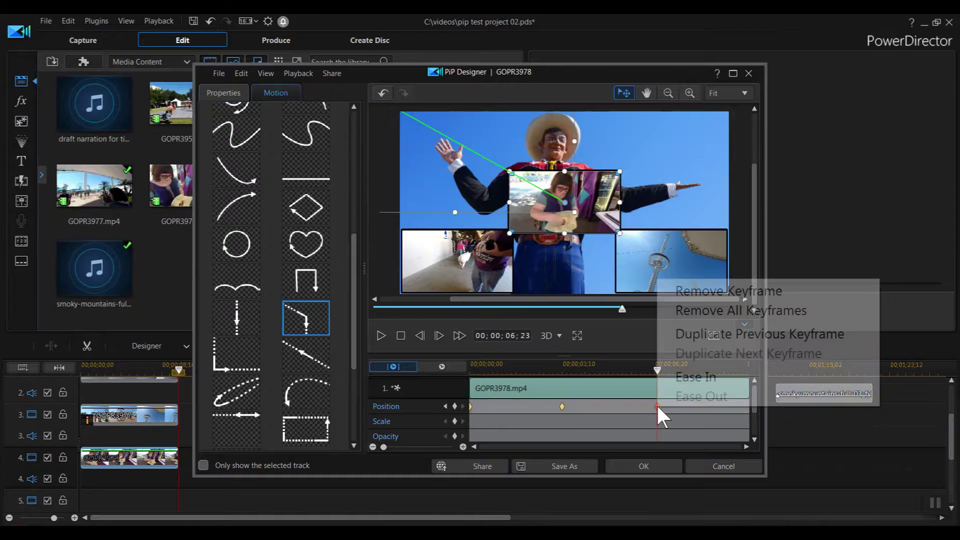
click(692, 292)
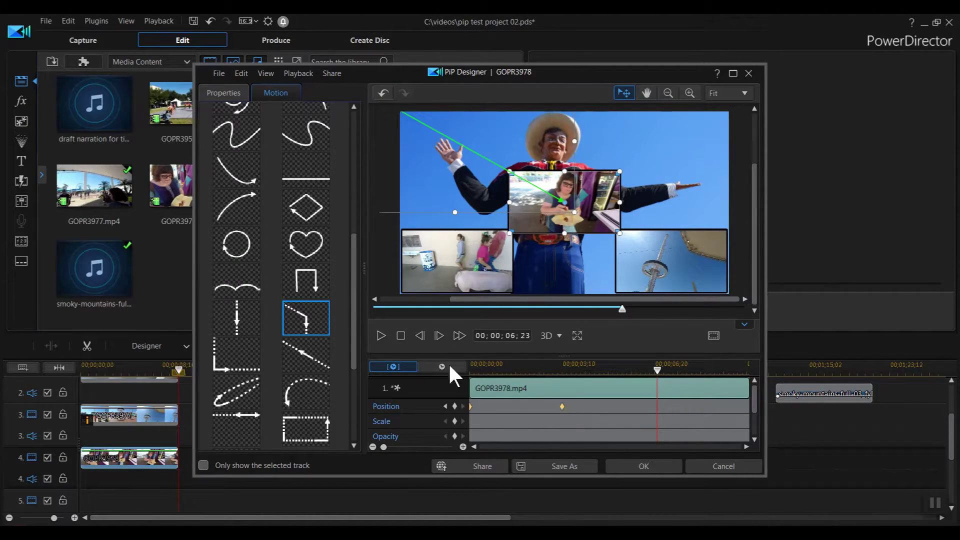
Replay the revised slide-in motion from the start to check it holds centred
click(400, 336)
click(382, 337)
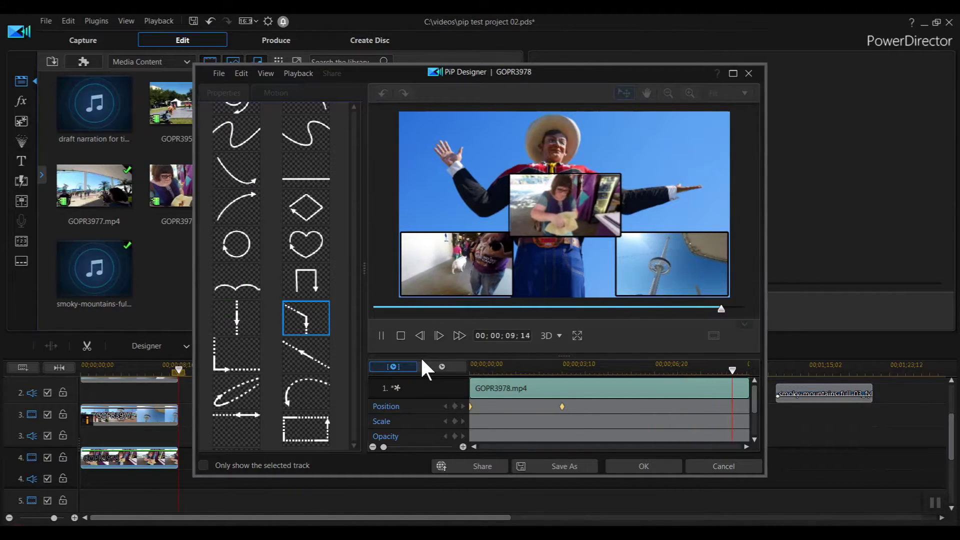
click(400, 335)
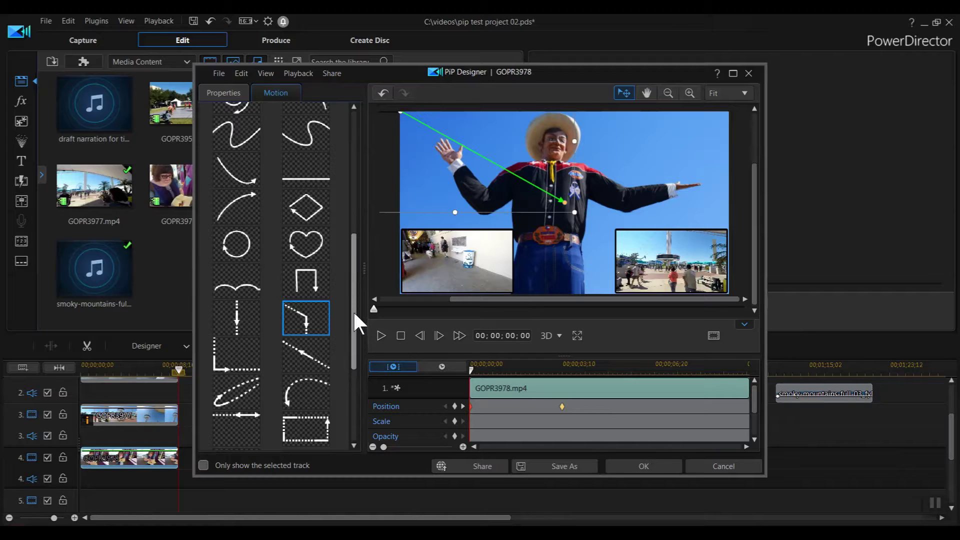
Tick Motion Blur for GOPR3978's slide-in in the Motion tab
drag(353, 310, 358, 428)
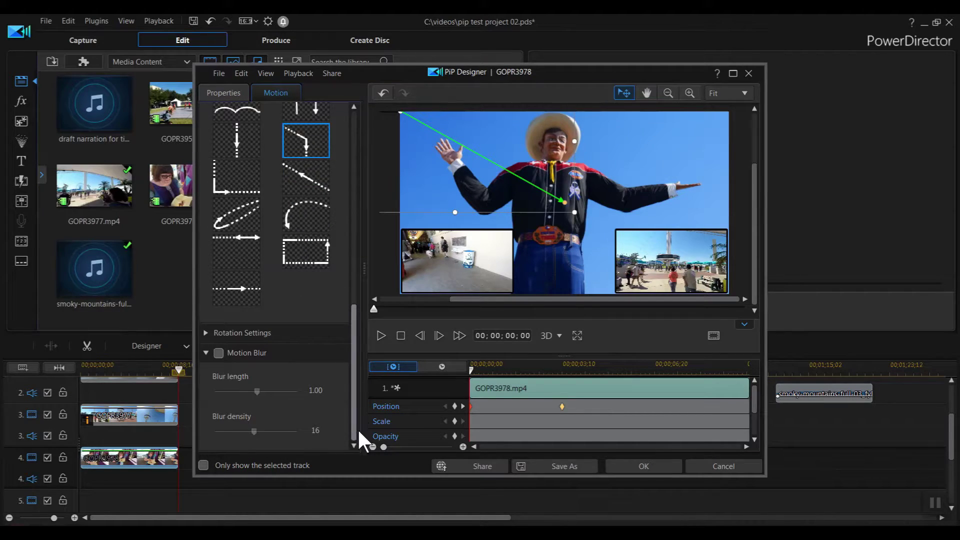
click(219, 353)
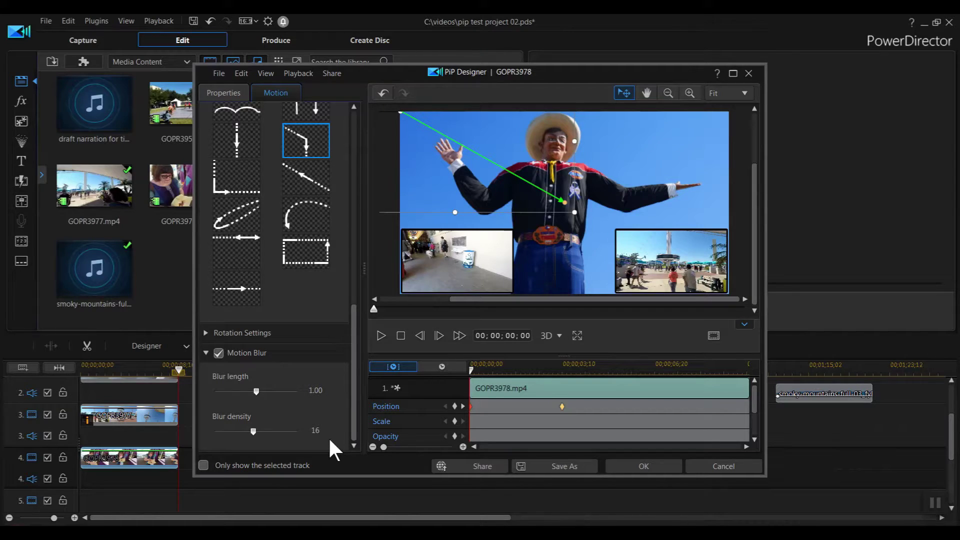
Confirm PiP Designer with OK and play the collage from the start, pausing near 00;00;03;01
click(627, 468)
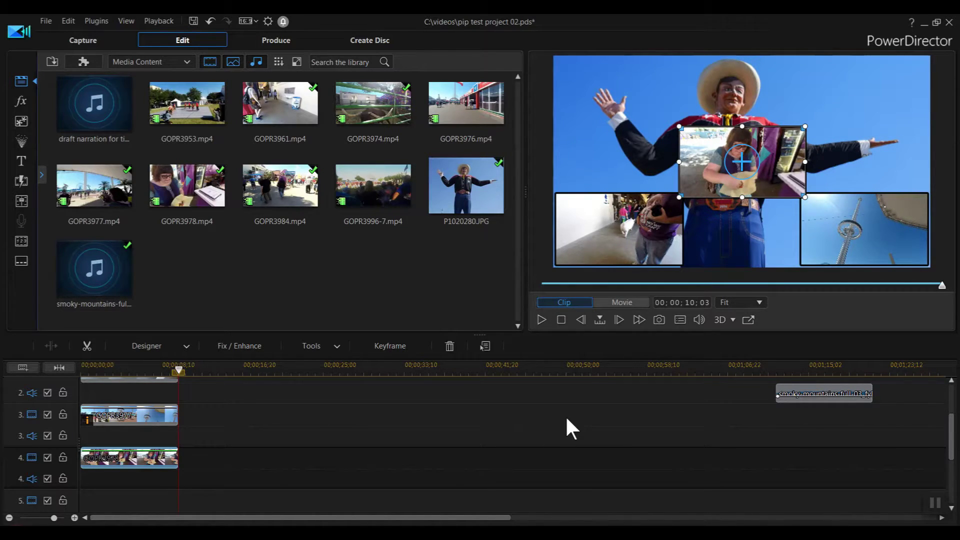
click(561, 319)
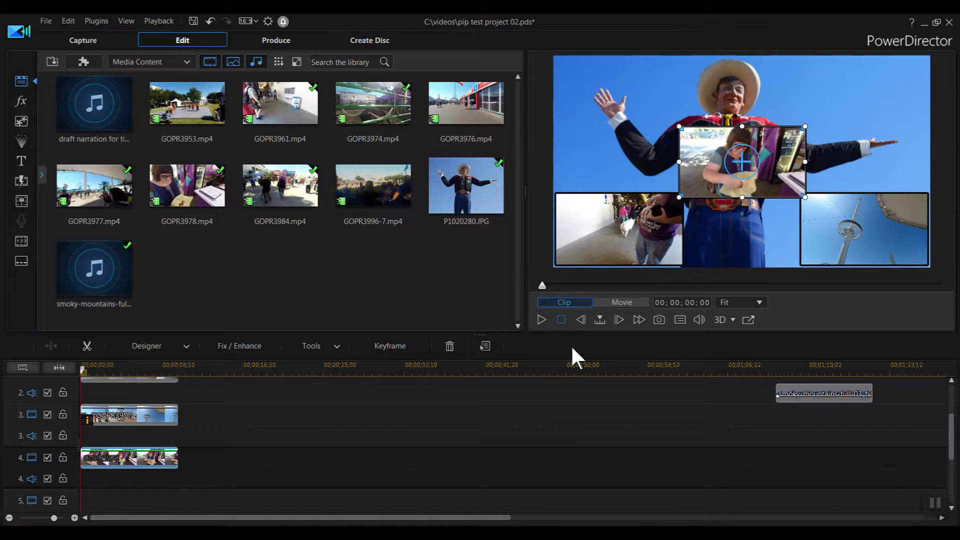
click(540, 321)
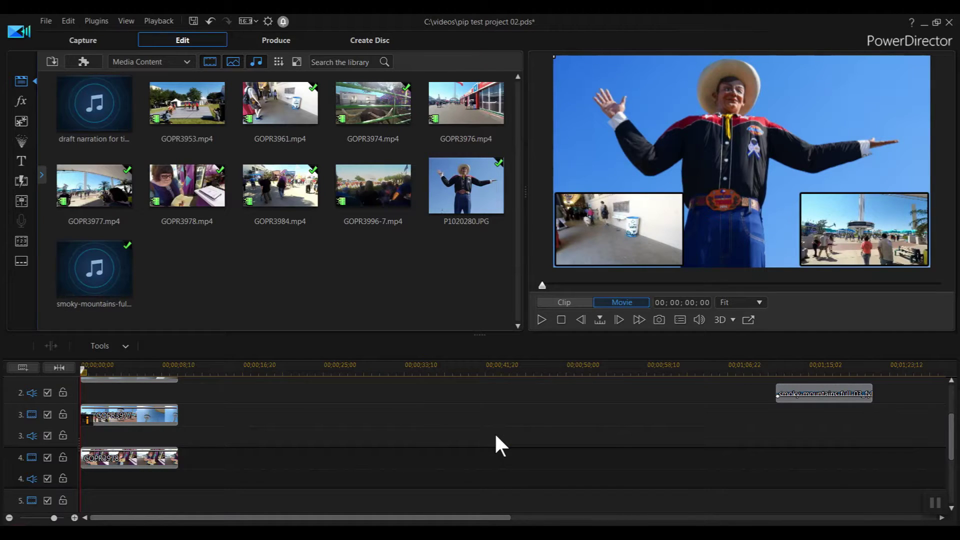
click(540, 318)
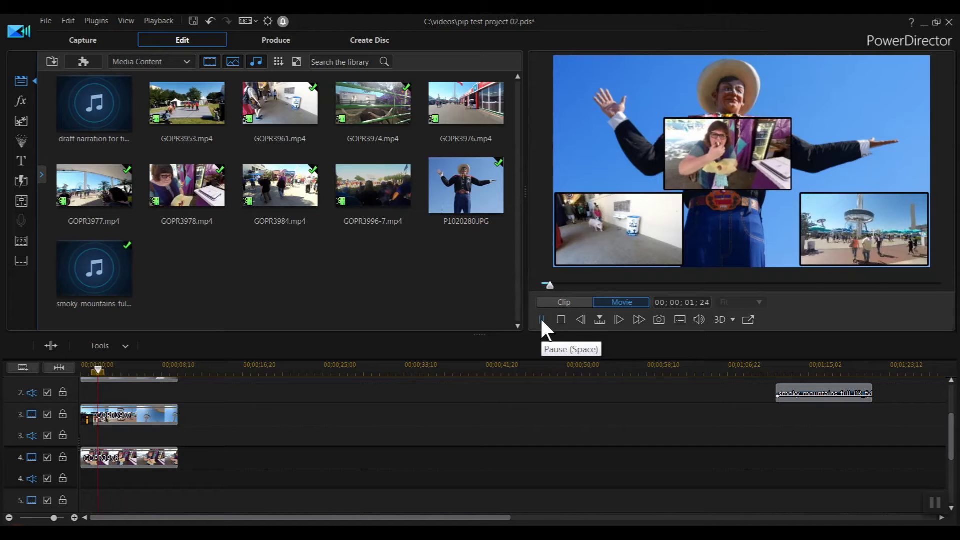
click(540, 317)
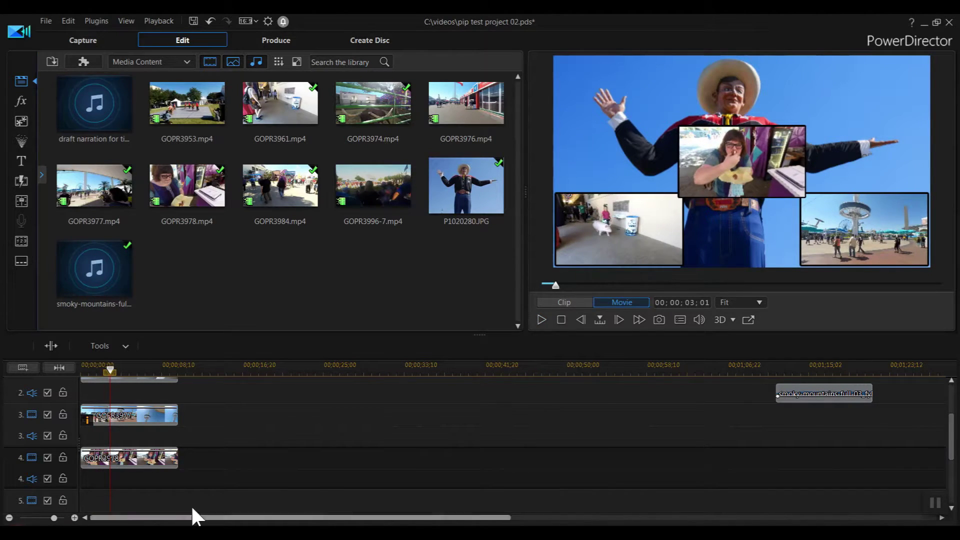
click(91, 462)
Restack the tracks so GOPR3978 sits on track 2 and play to check layering
drag(92, 468, 92, 432)
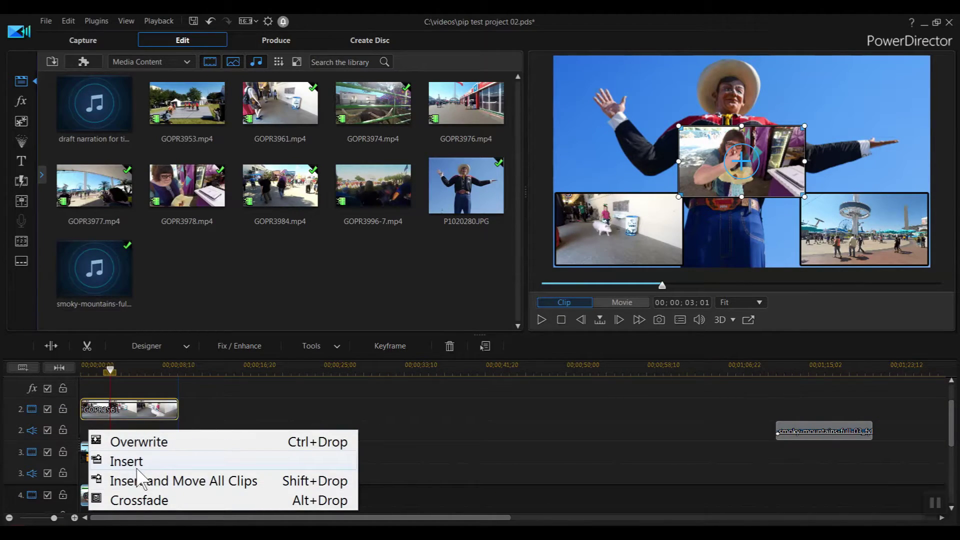
click(436, 453)
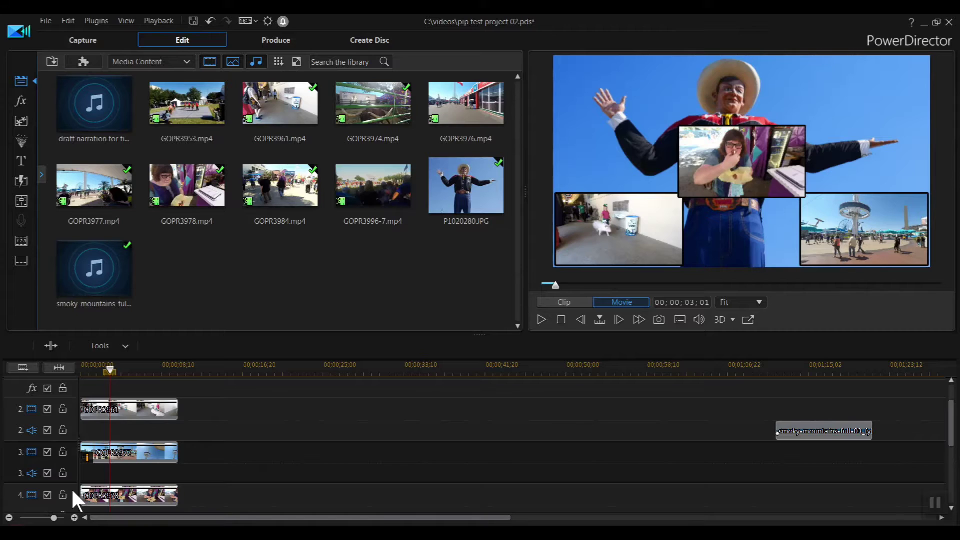
drag(71, 479, 70, 428)
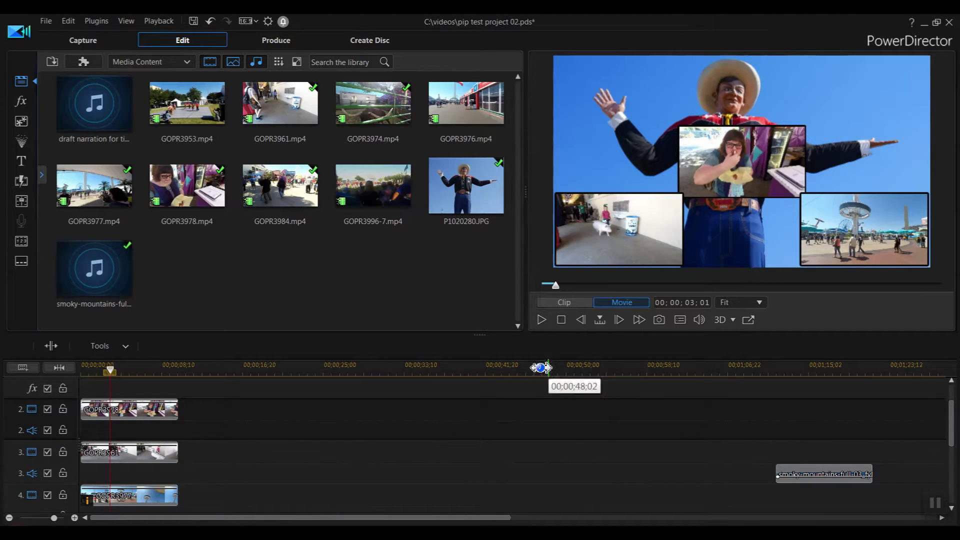
click(540, 319)
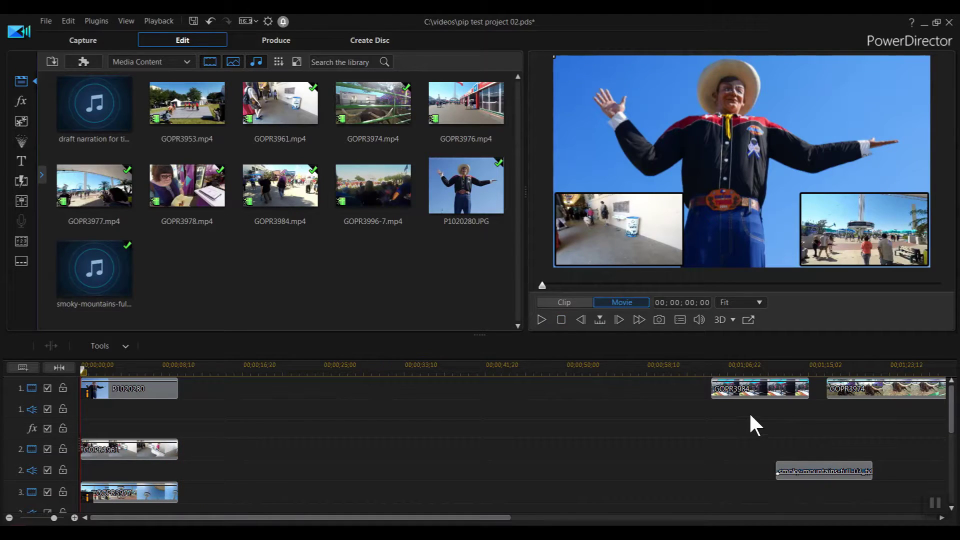
Move the GOPR3984 stage clip from the end of track 1 to 00;00 on track 5
click(758, 391)
drag(761, 392, 120, 504)
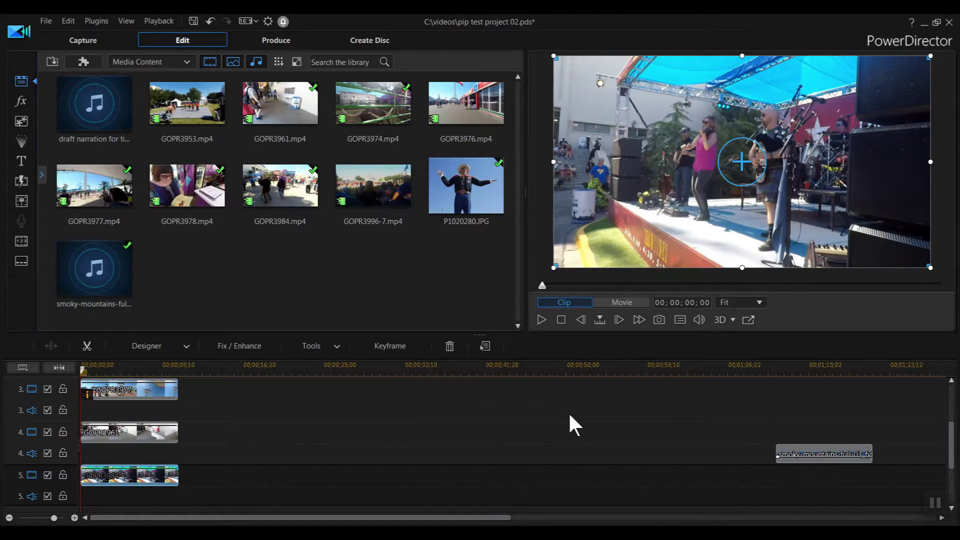
scroll(570, 415, down, 1)
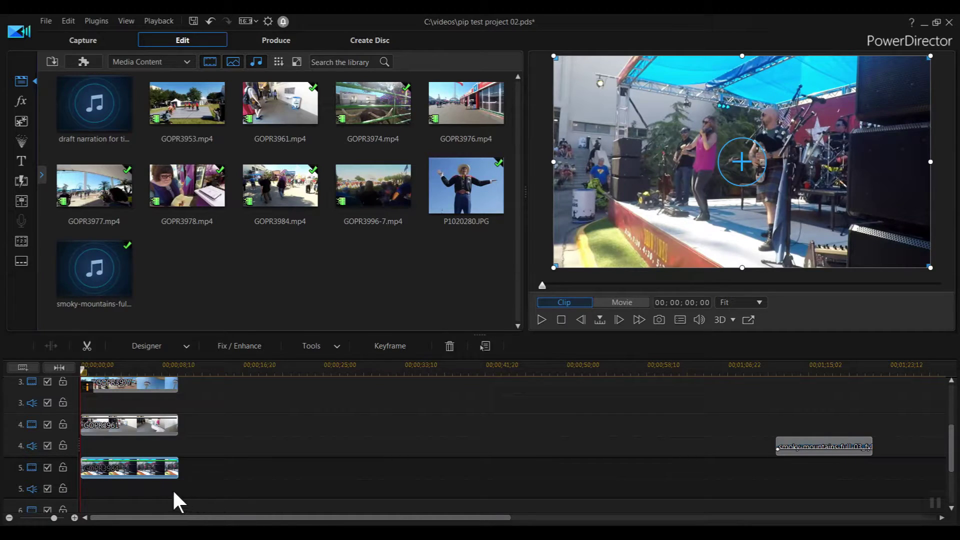
click(186, 346)
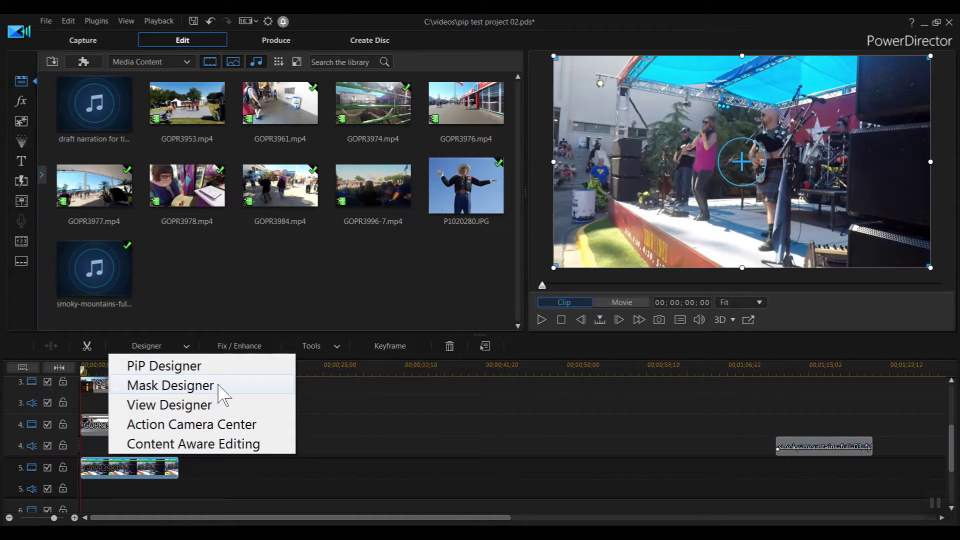
Open Mask Designer for GOPR3984 and apply the rectangle mask from the top of the list
click(170, 385)
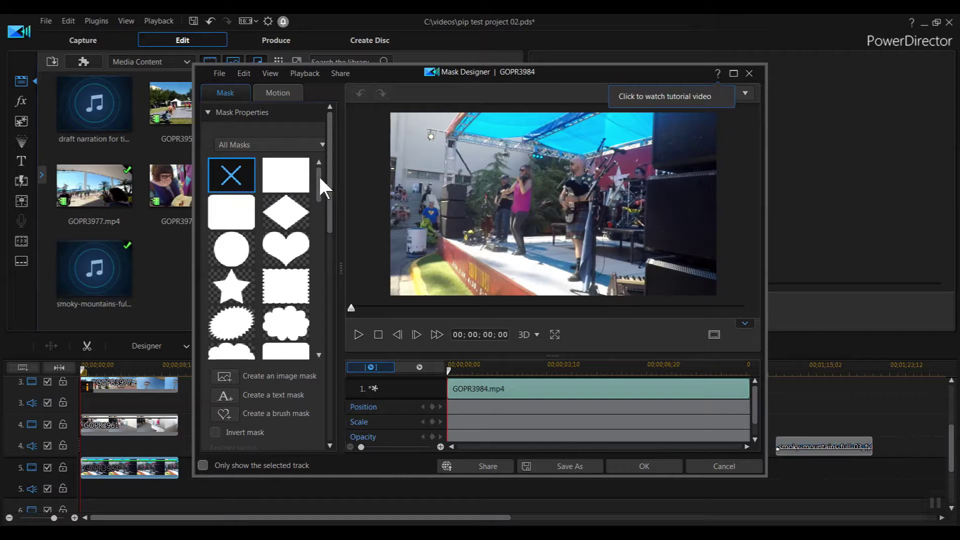
drag(320, 178, 325, 265)
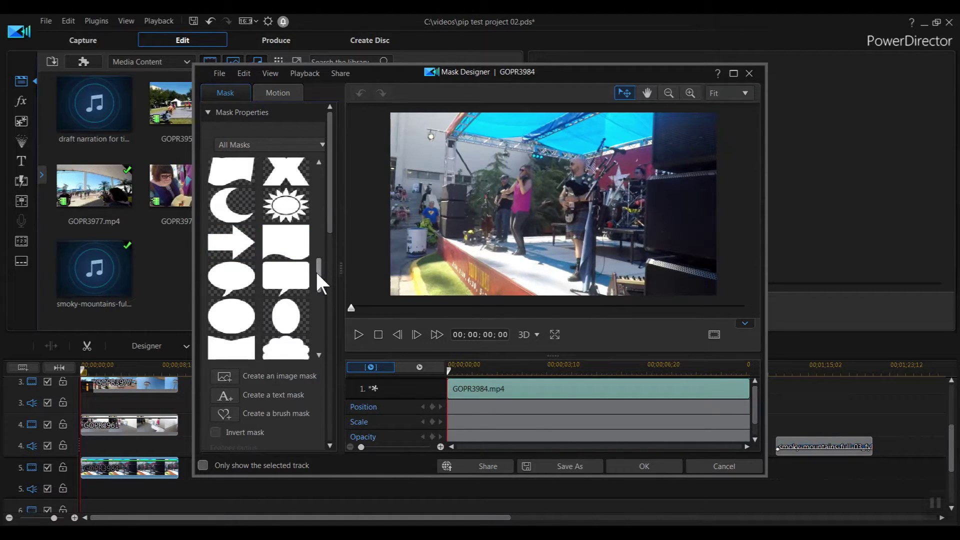
drag(317, 273, 317, 163)
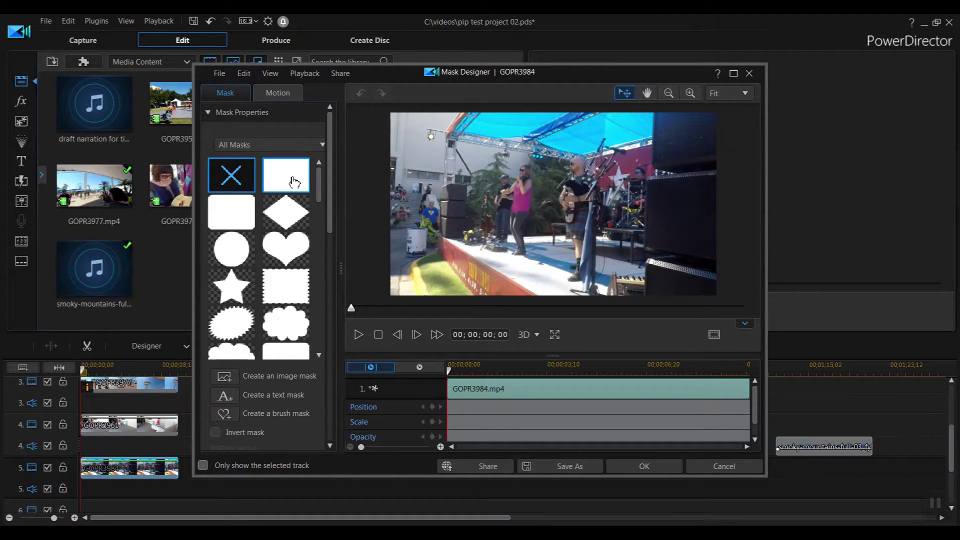
click(279, 190)
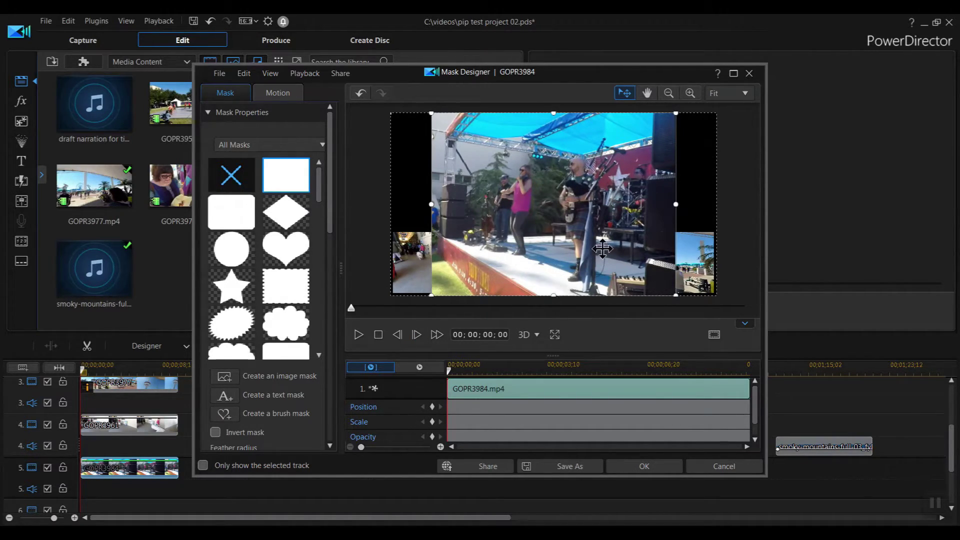
Shrink the GOPR3984 rectangle mask from its top-right corner to roughly 0.707 by 0.943
drag(676, 113, 661, 125)
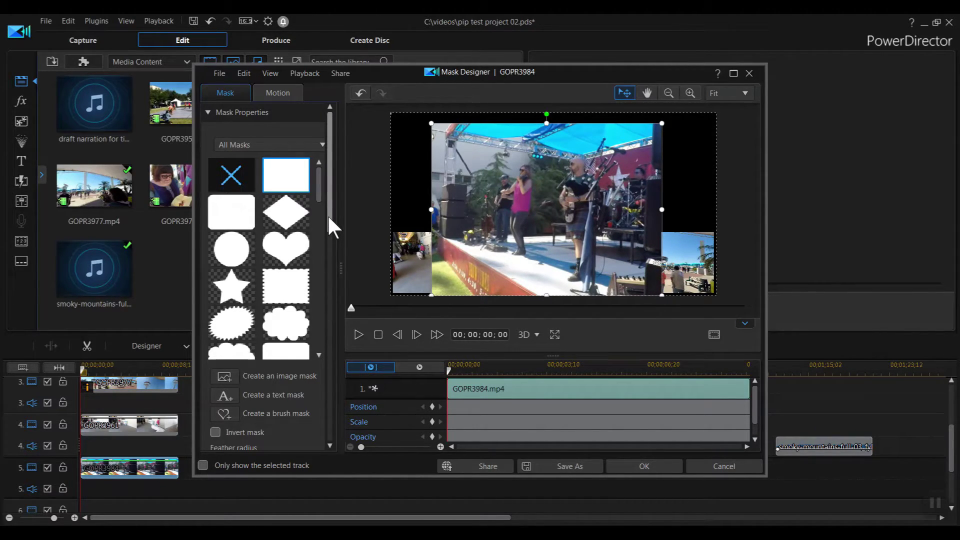
drag(327, 214, 336, 354)
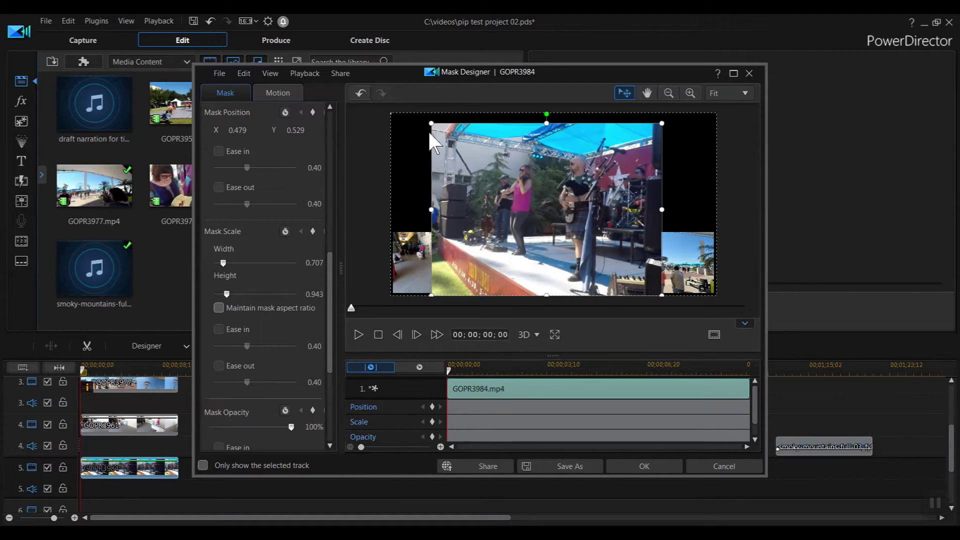
Shrink the GOPR3984 stage clip's mask to 0.746, centre it horizontally, and apply it
drag(431, 123, 390, 113)
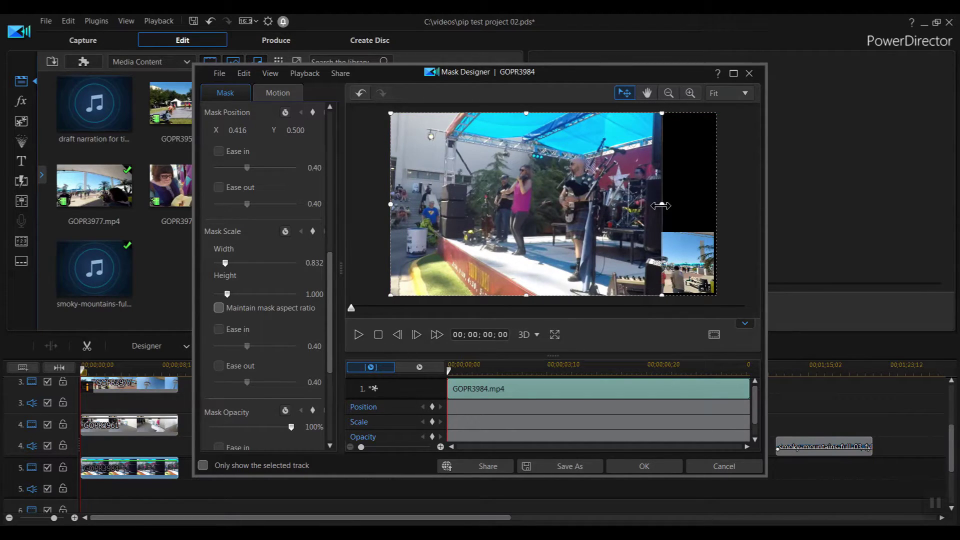
drag(661, 205, 713, 194)
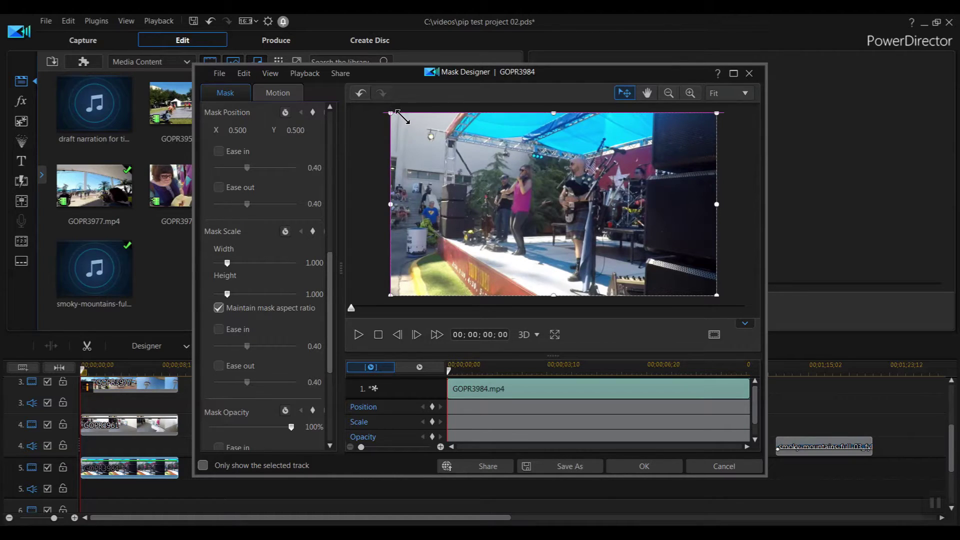
drag(391, 114, 430, 136)
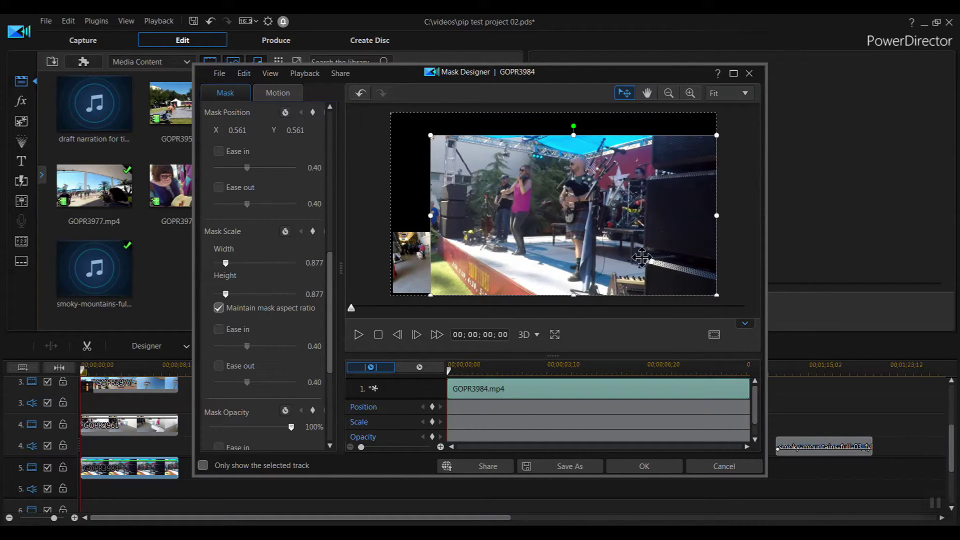
drag(716, 294, 539, 284)
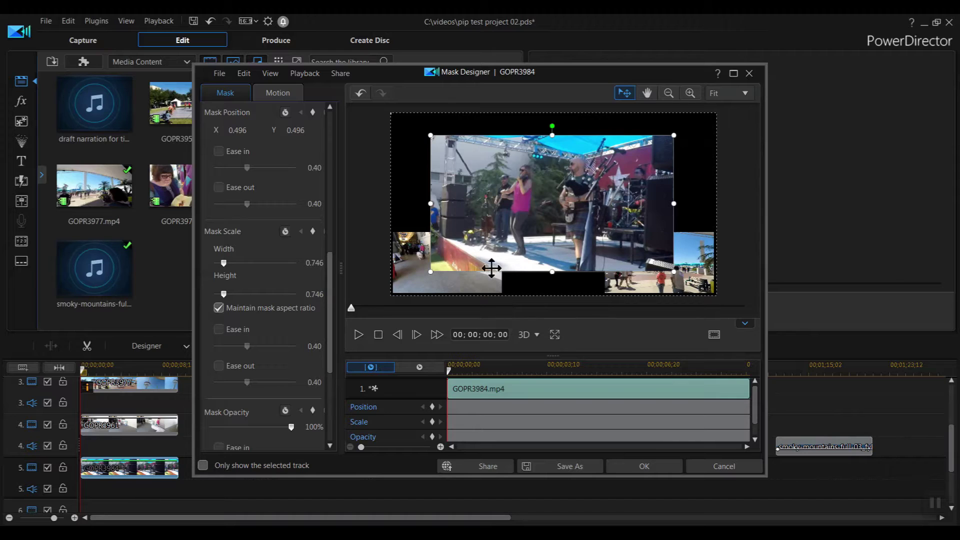
mouse_move(489, 253)
mouse_down()
mouse_move(480, 251)
mouse_move(487, 263)
mouse_up()
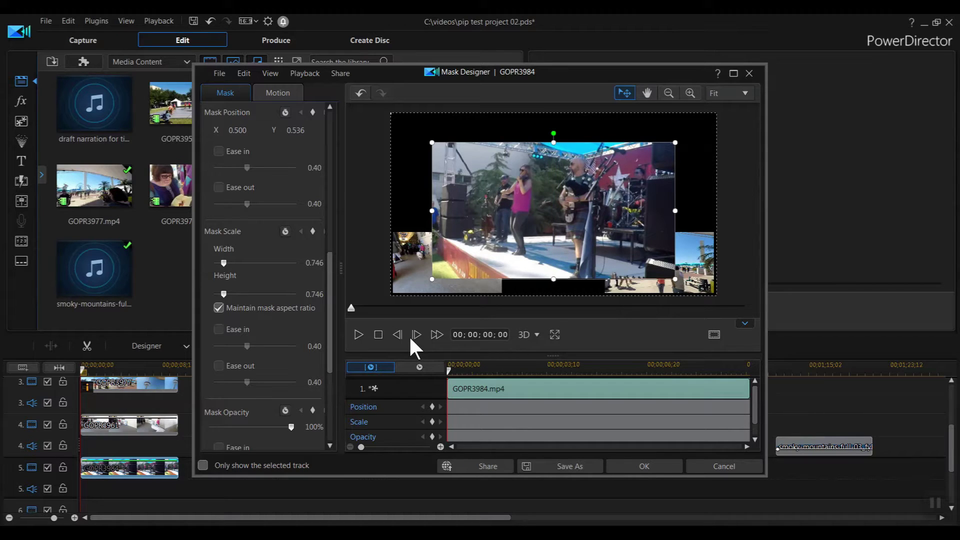
click(629, 464)
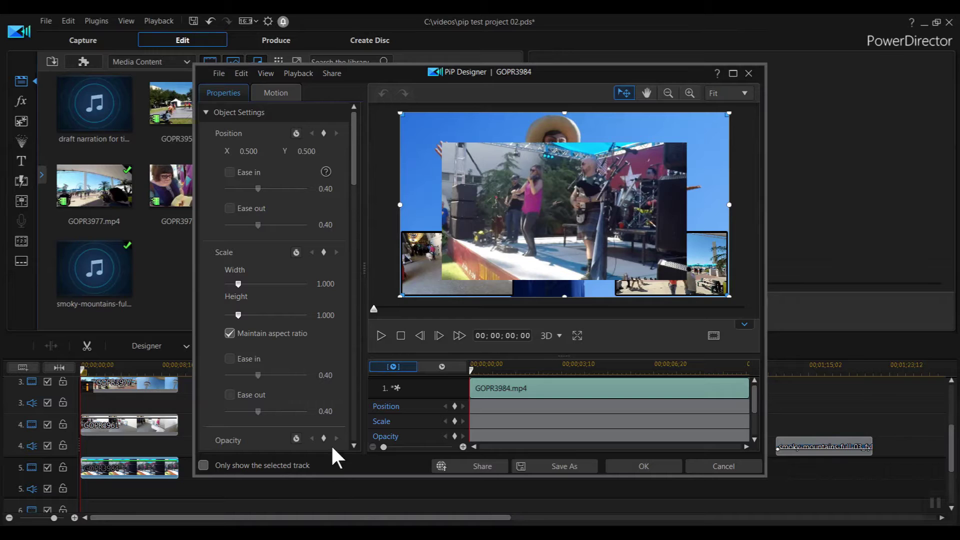
Scroll the PiP Designer Properties panel down toward the Border section
drag(354, 166, 379, 282)
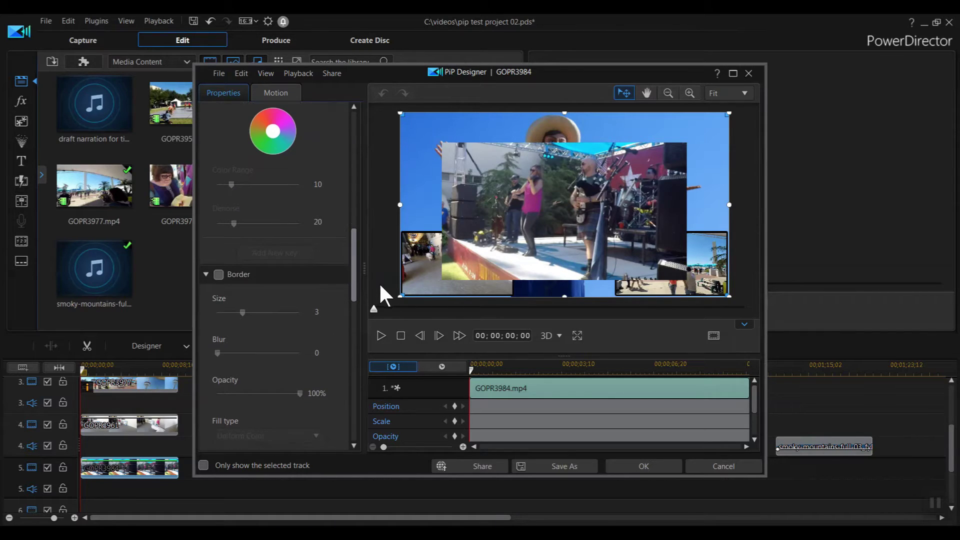
Turn on a black border of size 2 around the GOPR3984 clip
scroll(242, 248, down, 1)
click(226, 243)
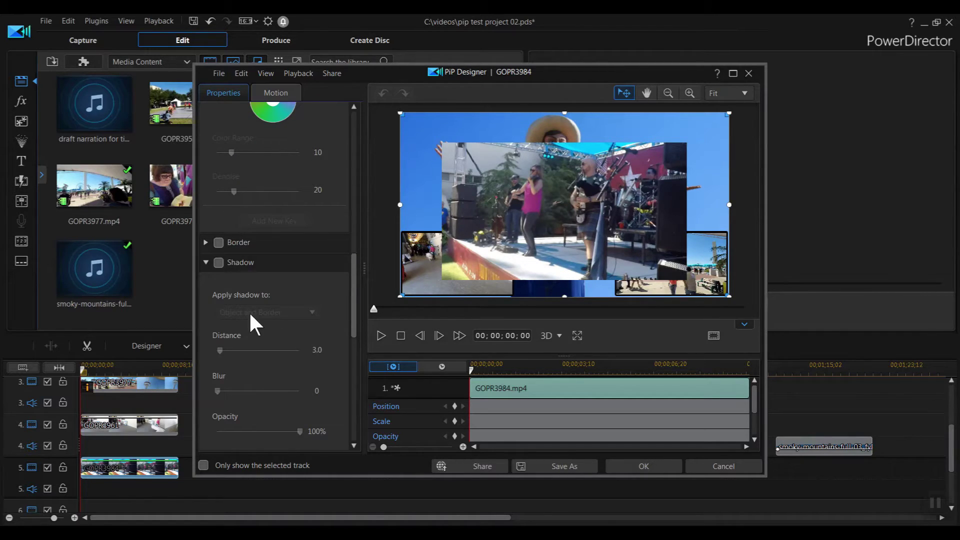
click(218, 242)
click(204, 240)
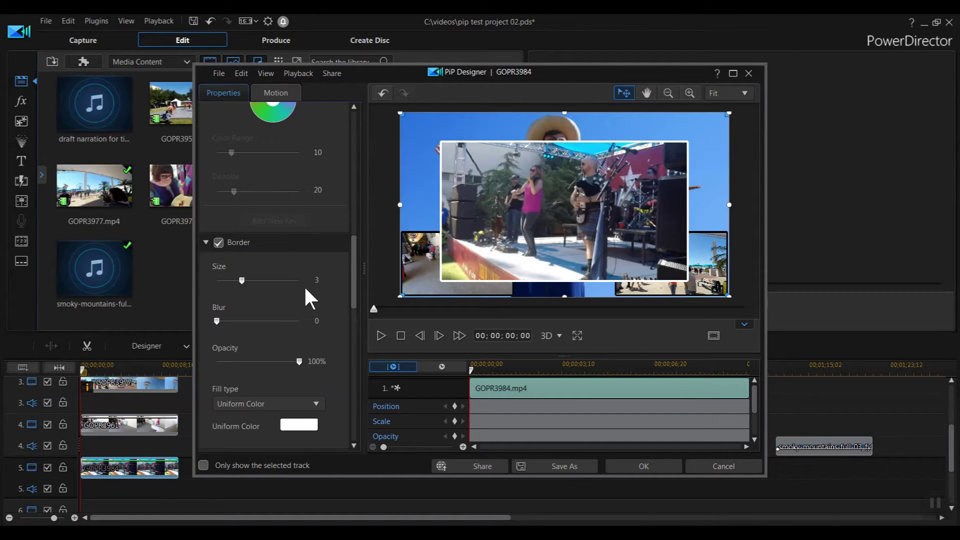
click(334, 281)
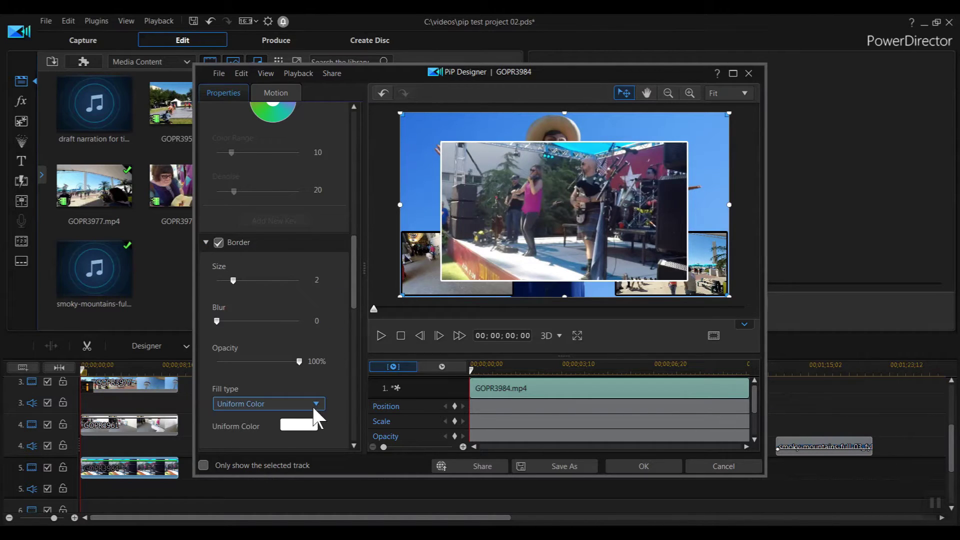
click(316, 421)
click(328, 275)
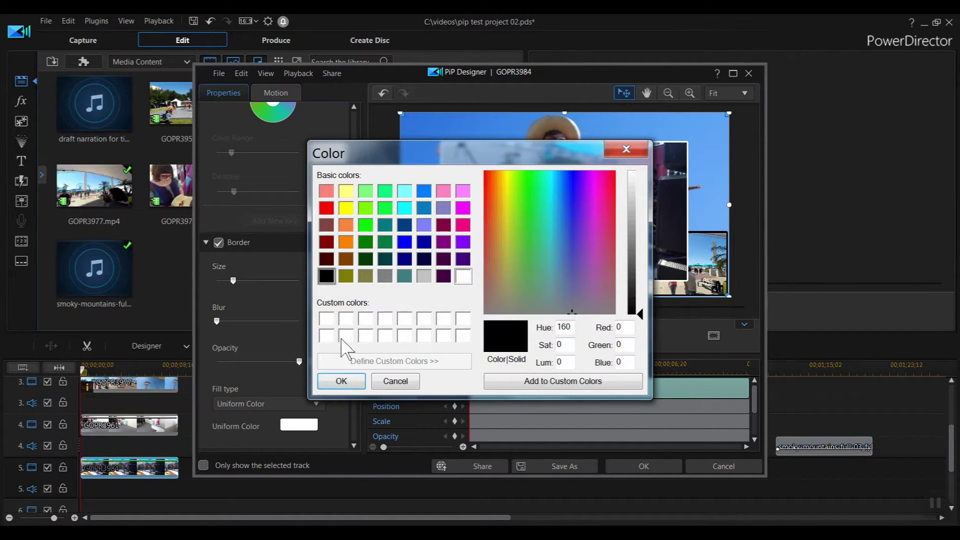
click(343, 380)
drag(352, 278, 342, 221)
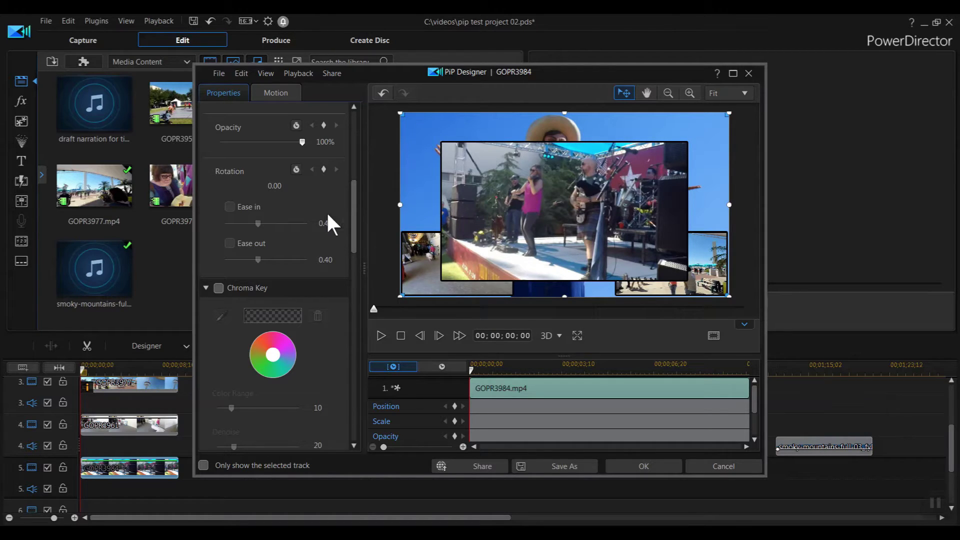
drag(353, 229, 299, 193)
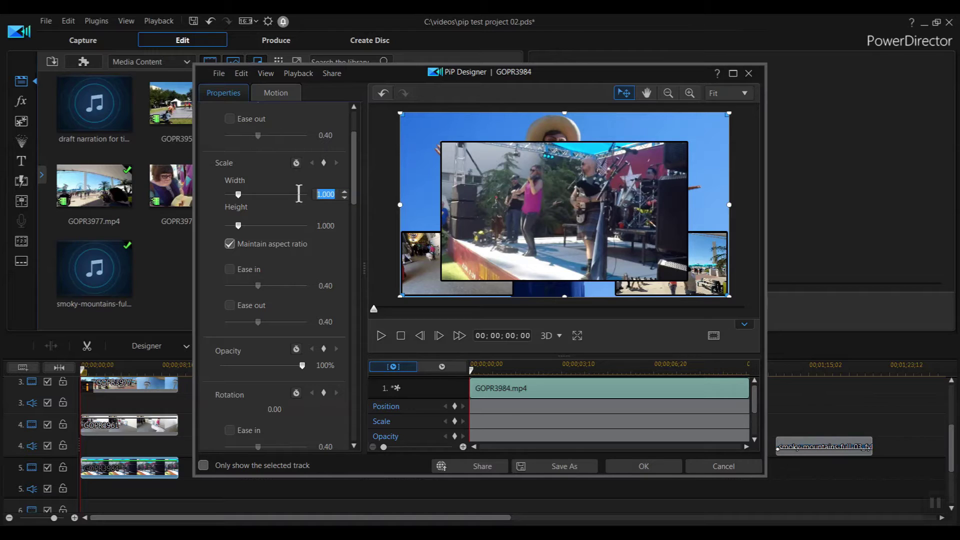
Scale the GOPR3984 clip to 0.446 and position it in the frame's upper-right corner
text(0.335)
click(344, 223)
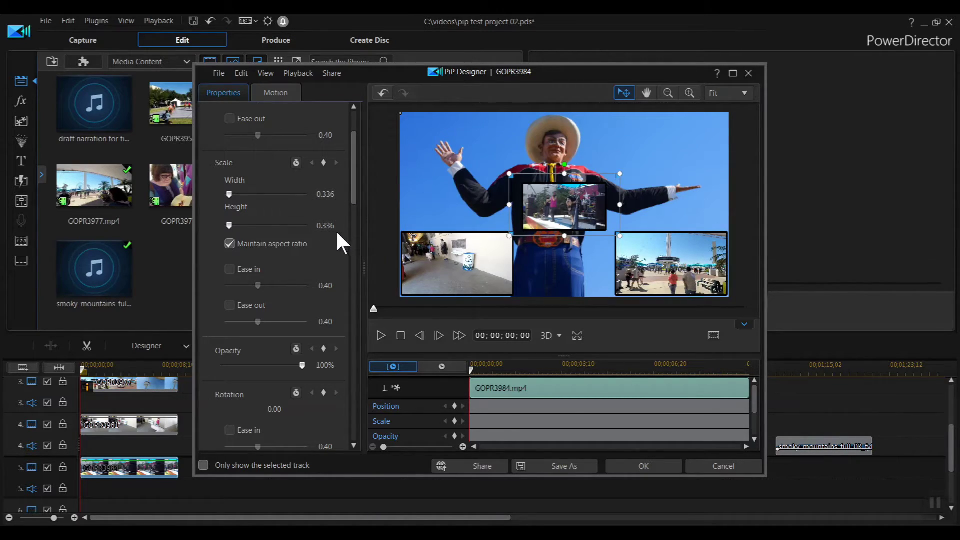
click(344, 228)
drag(509, 174, 504, 170)
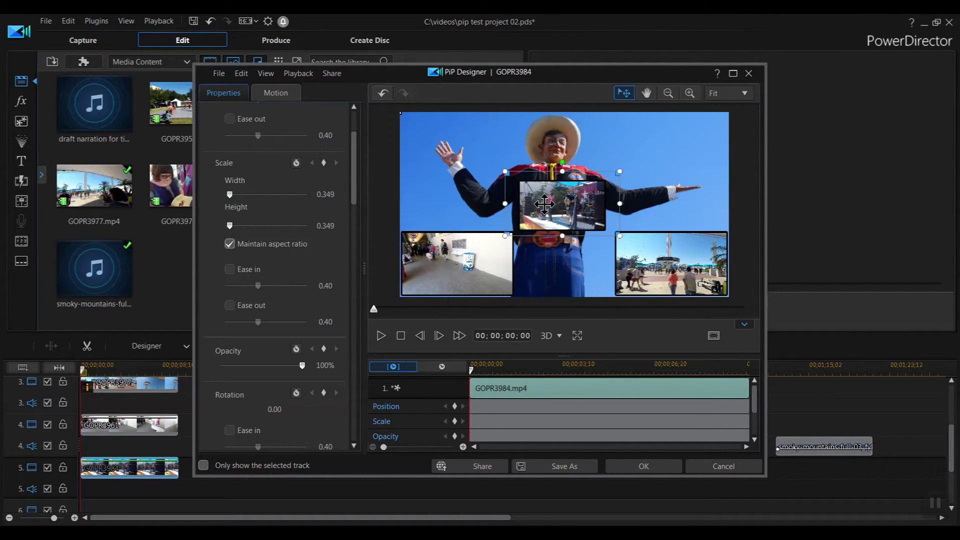
drag(544, 204, 587, 255)
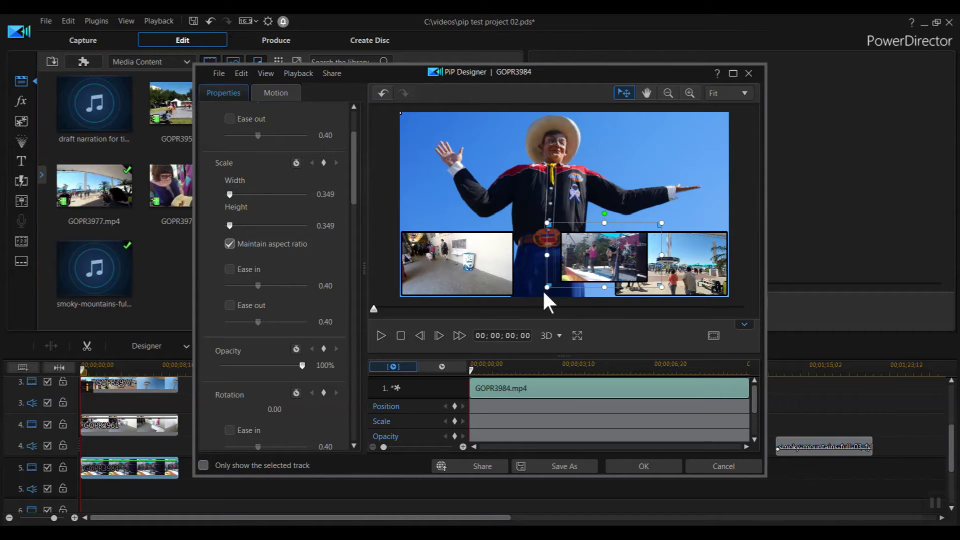
drag(546, 287, 522, 303)
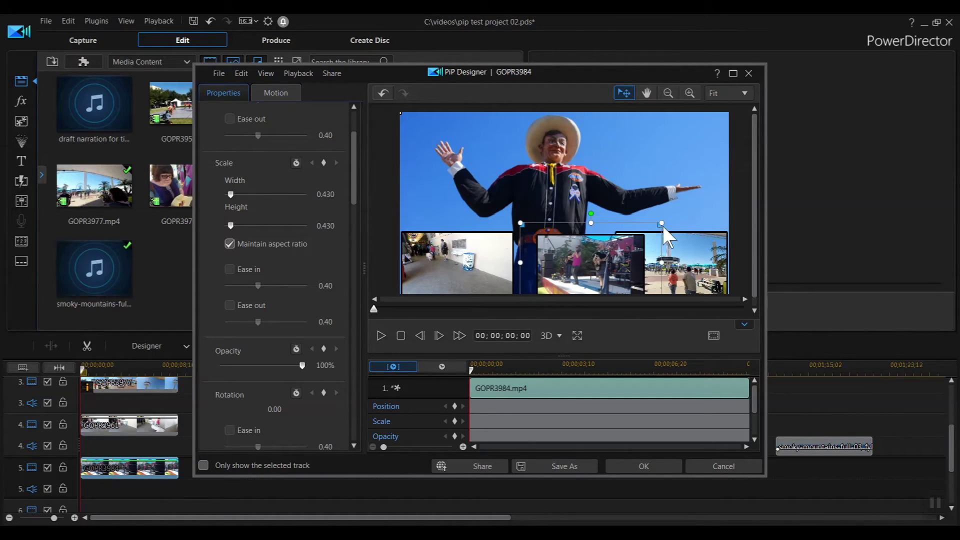
drag(663, 227, 668, 223)
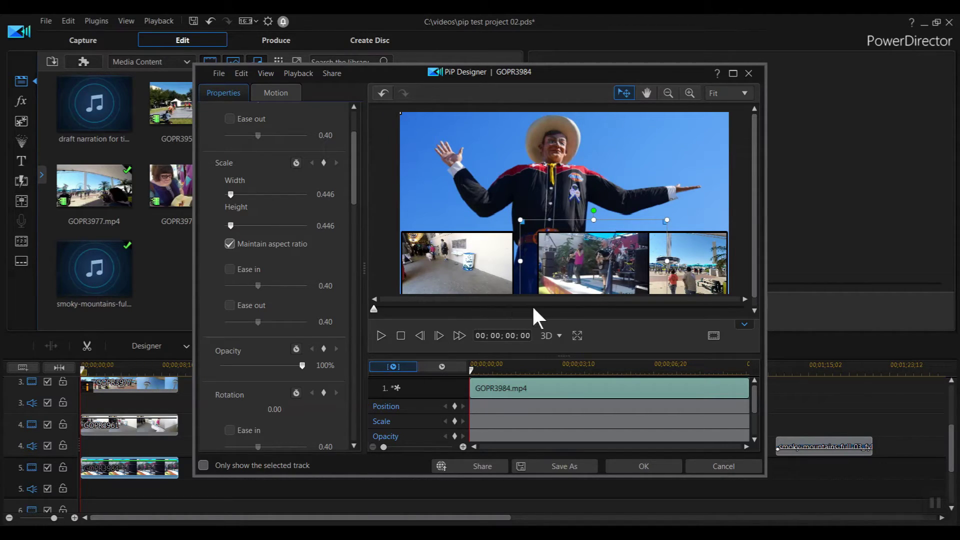
drag(574, 272, 544, 206)
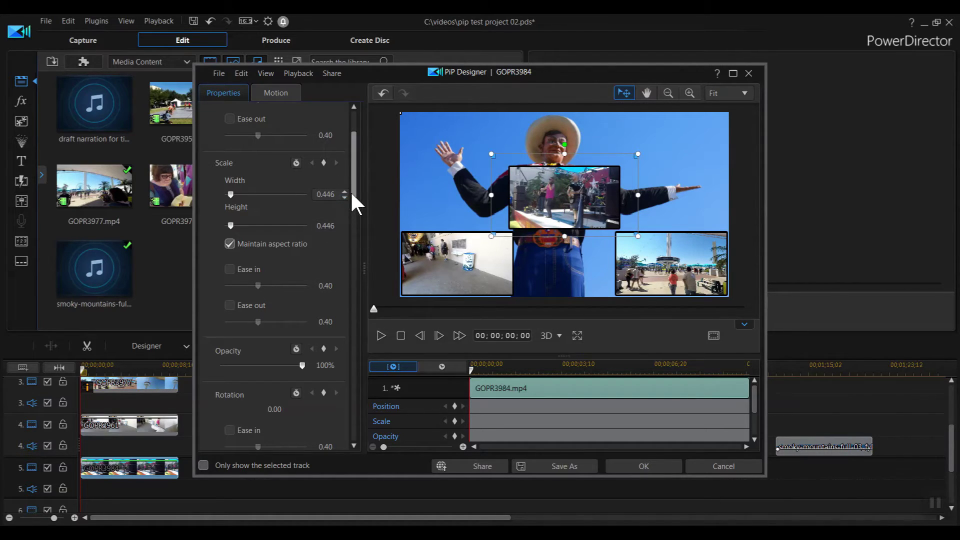
drag(553, 200, 648, 167)
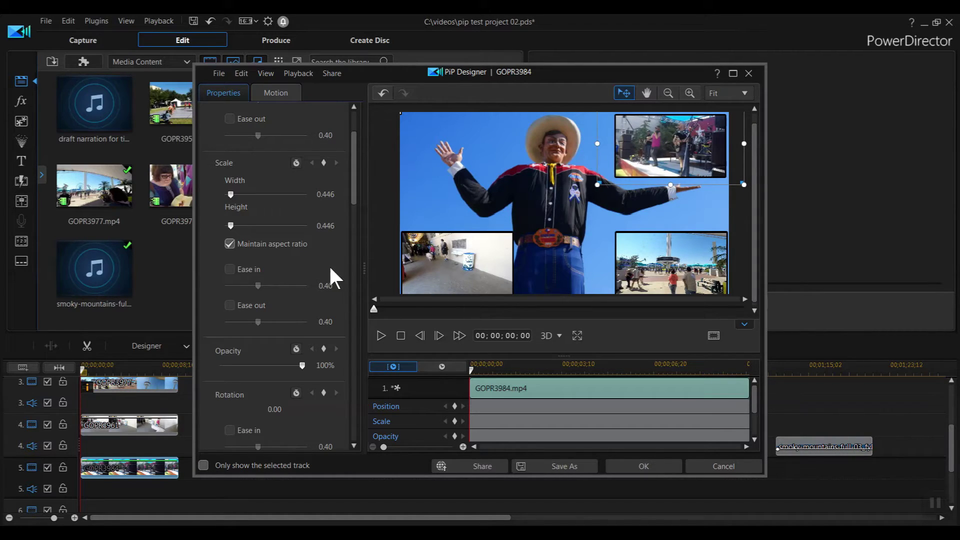
Add Position keyframes for the clip at the start and at about 00;00;05;01
drag(352, 200, 347, 167)
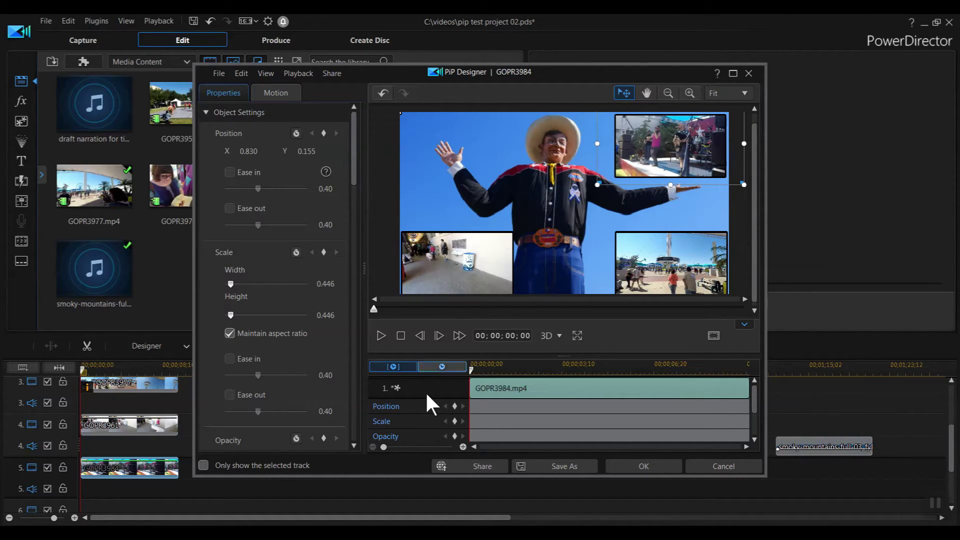
click(455, 405)
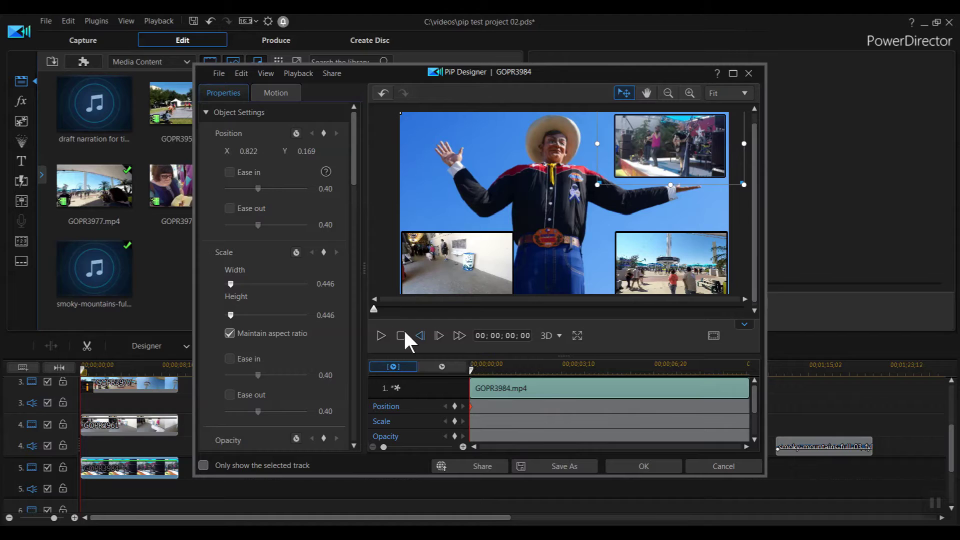
drag(374, 310, 558, 327)
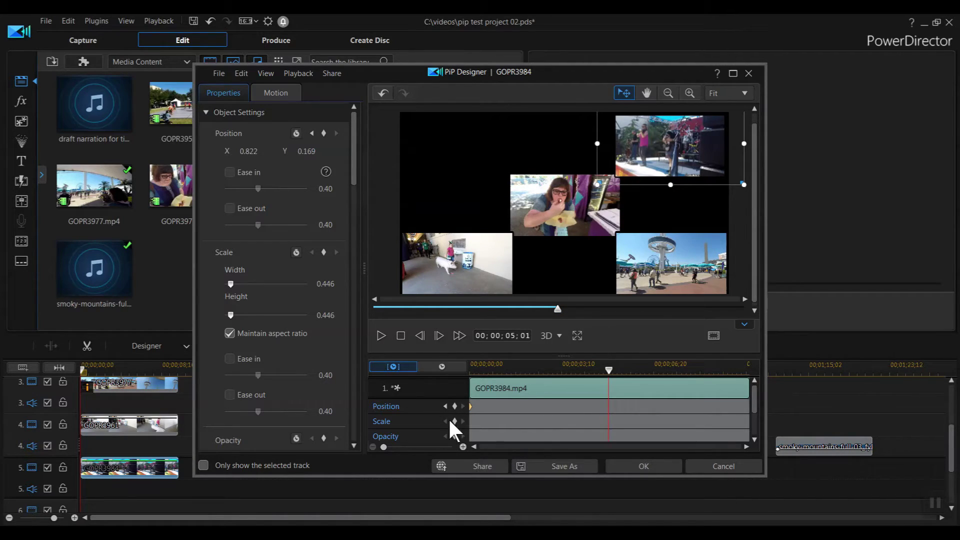
click(454, 406)
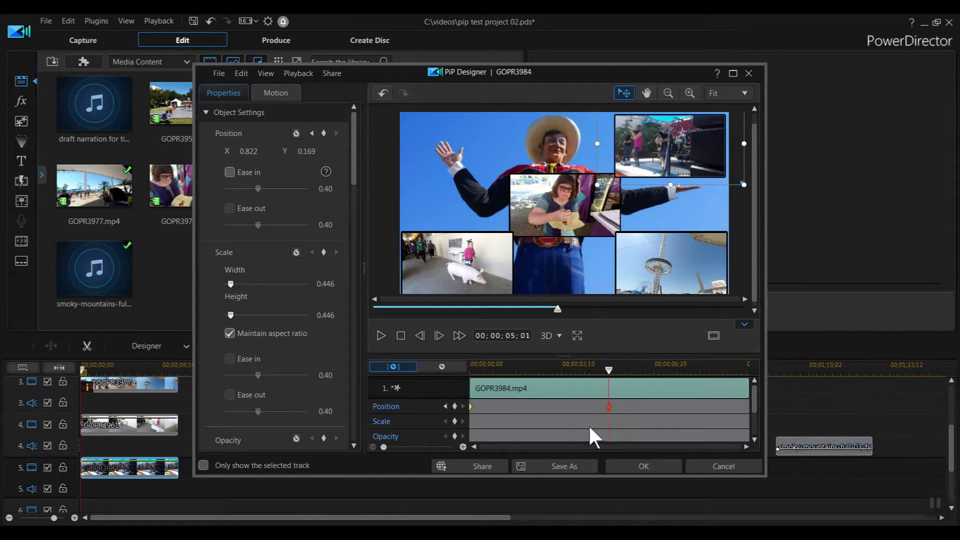
click(444, 407)
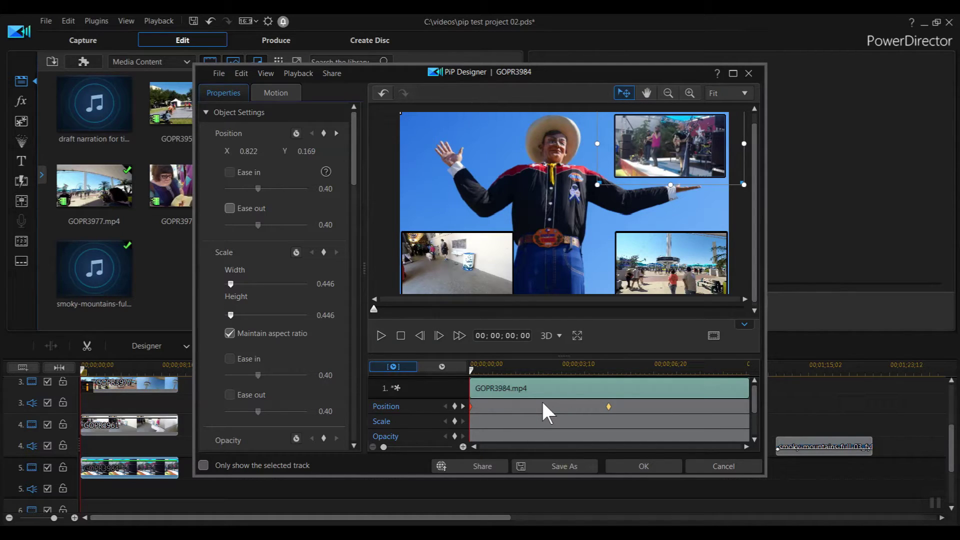
Zoom the preview to 50% and push the clip off-screen left at the first keyframe
click(745, 95)
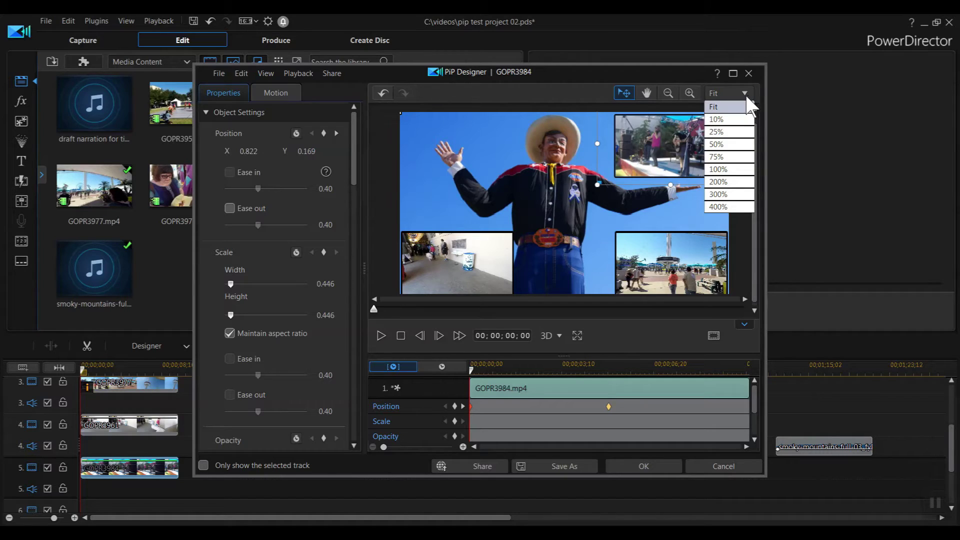
click(723, 144)
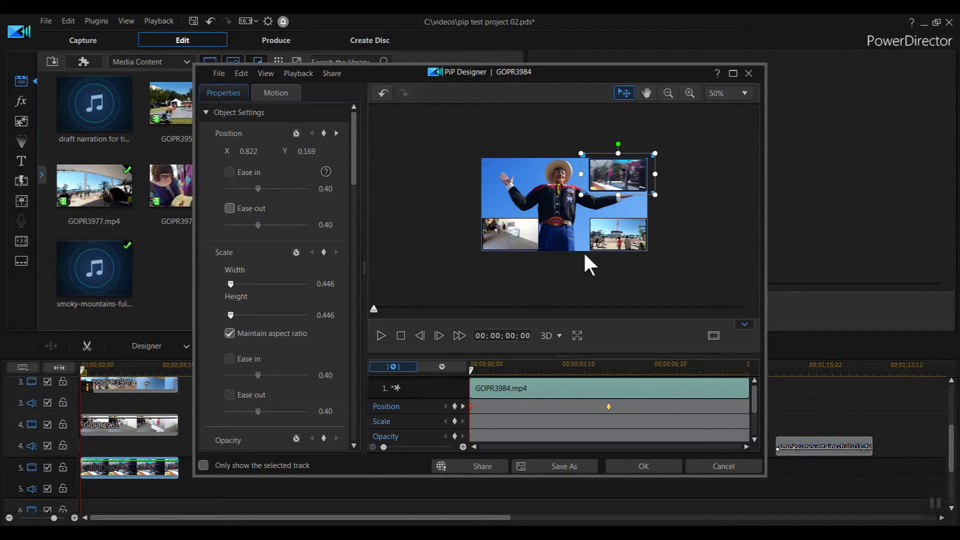
key(Left)
key(Left)
key(Left)
key(Left)
key(Left)
key(Left)
key(Left)
key(Left)
key(Left)
key(Left)
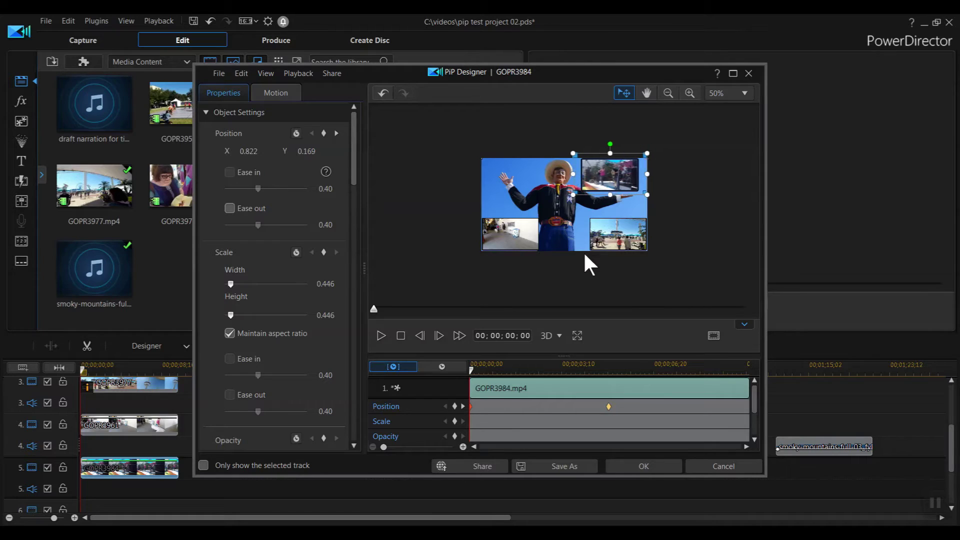
key(Left)
key(Left)
key(Left)
key(Left)
key(Left)
key(Left)
key(Left)
key(Left)
key(Left)
key(Left)
key(Left)
key(Left)
key(Left)
key(Left)
key(Left)
key(Left)
key(Left)
key(Left)
key(Left)
key(Left)
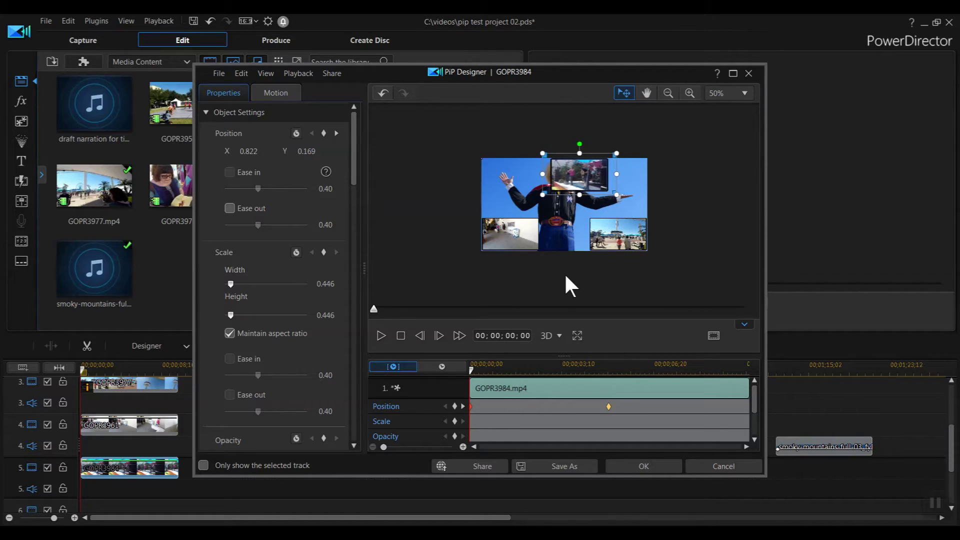
key(Left)
key(Left)
key(Left)
key(Left)
key(Left)
key(Left)
key(Left)
key(Left)
key(Left)
key(Left)
key(Left)
key(Left)
key(Left)
key(Left)
key(Left)
key(Left)
key(Left)
key(Left)
key(Left)
key(Left)
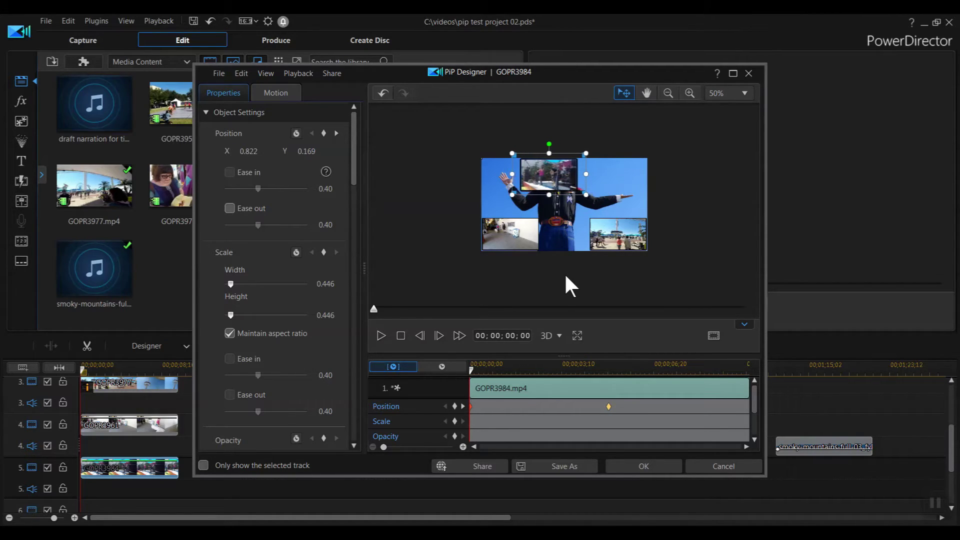
key(Left)
key(Left)
key(Left)
key(Left)
key(Left)
key(Left)
key(Left)
key(Left)
key(Left)
key(Left)
key(Left)
key(Left)
key(Left)
key(Left)
key(Left)
key(Left)
key(Left)
key(Left)
key(Left)
key(Left)
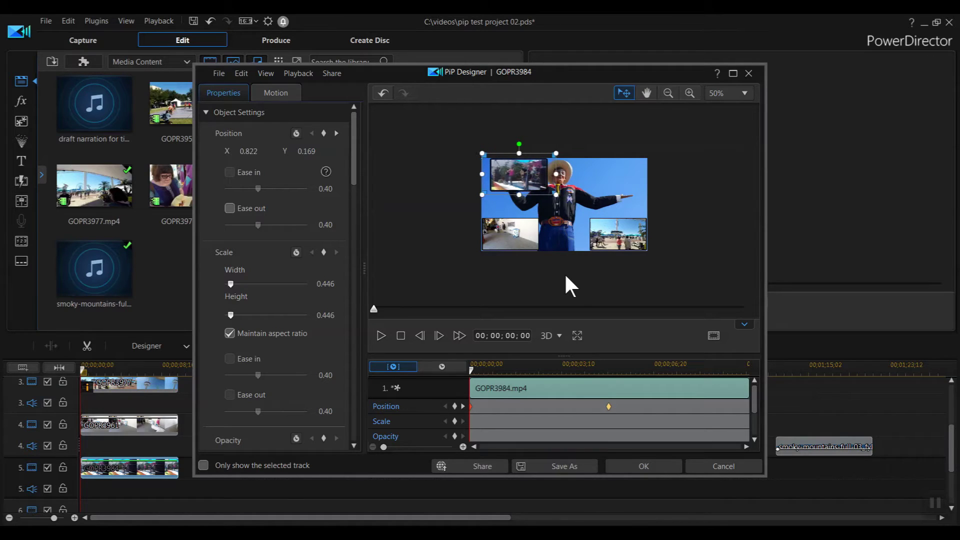
key(Left)
key(Left)
key(Left)
key(Left)
key(Left)
key(Left)
key(Left)
key(Left)
key(Left)
key(Left)
key(Left)
key(Left)
key(Left)
key(Left)
key(Left)
key(Left)
key(Left)
key(Left)
key(Left)
key(Left)
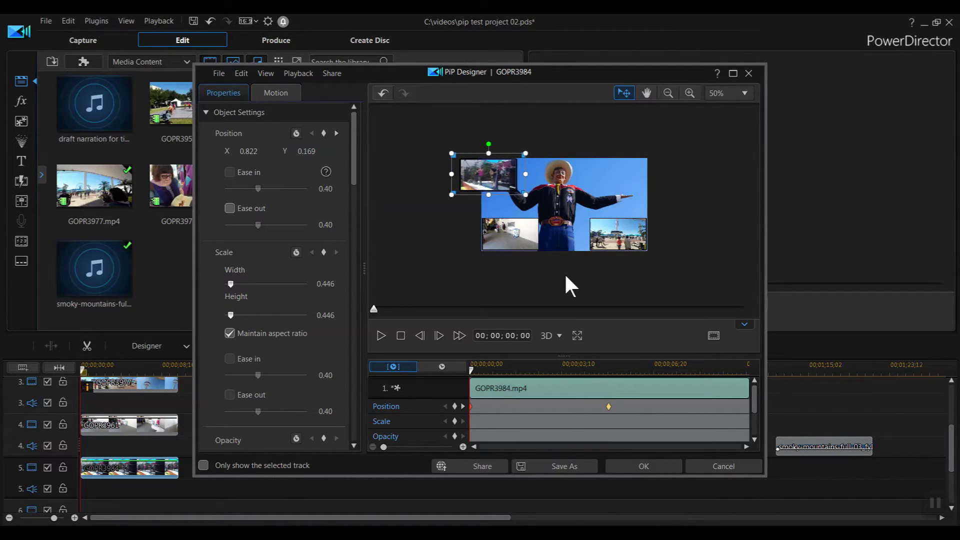
key(Left)
key(Left)
key(Left)
key(Left)
key(Left)
key(Left)
key(Left)
key(Left)
key(Left)
key(Left)
key(Left)
key(Left)
key(Left)
key(Left)
key(Left)
key(Left)
key(Left)
key(Left)
key(Left)
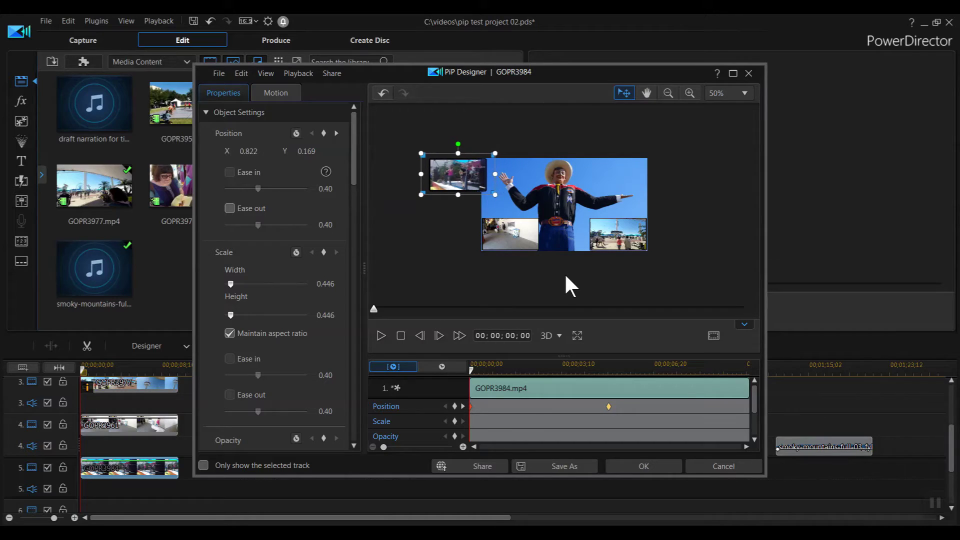
key(Left)
key(Left)
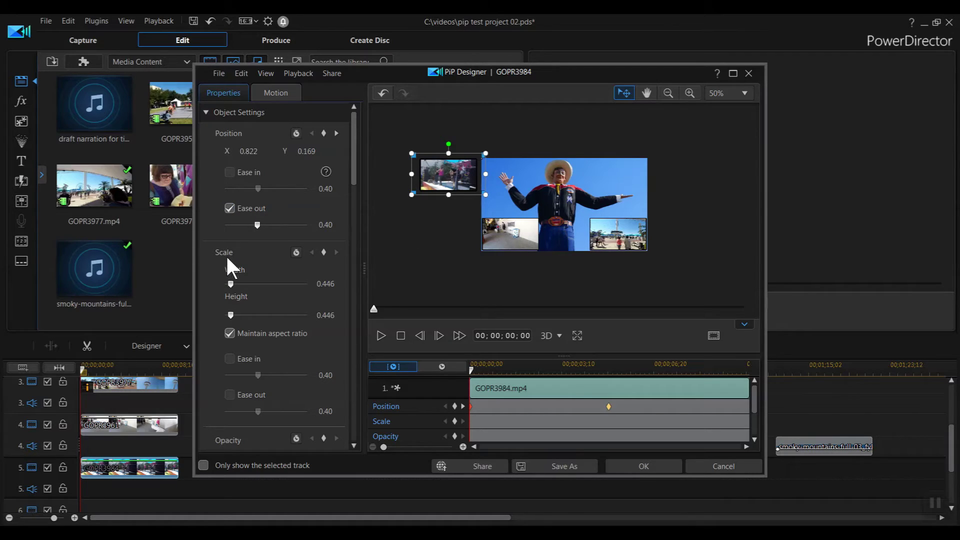
Set ease out 0.80 on the first position keyframe and ease in 0.83 on the next
drag(257, 223, 291, 222)
click(463, 406)
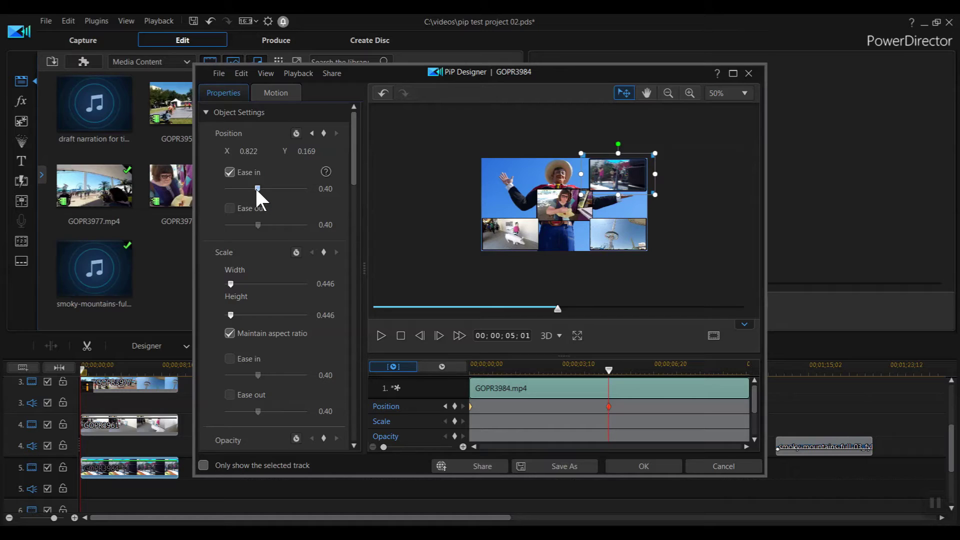
drag(256, 185, 291, 185)
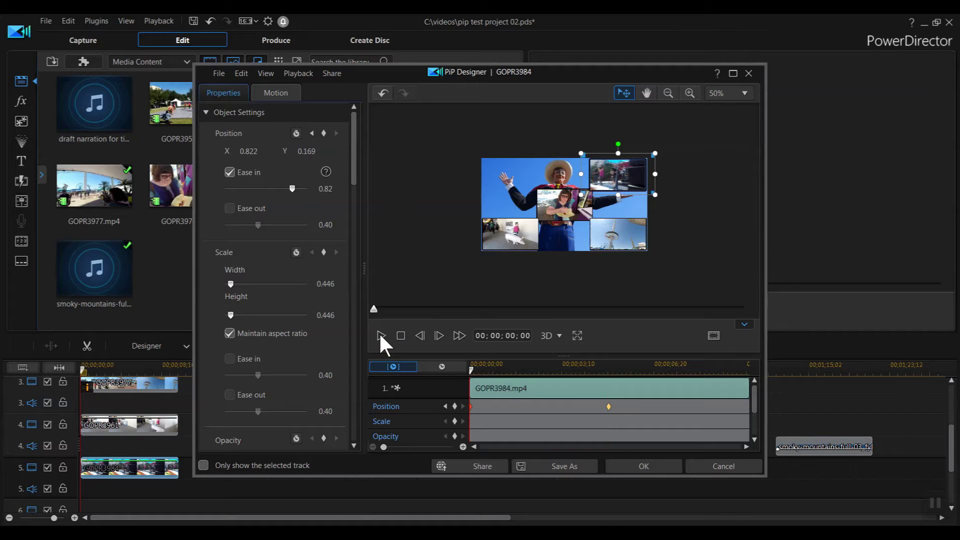
Play the GOPR3984 slide-in, stop it at the start, and accept the motion settings
click(379, 332)
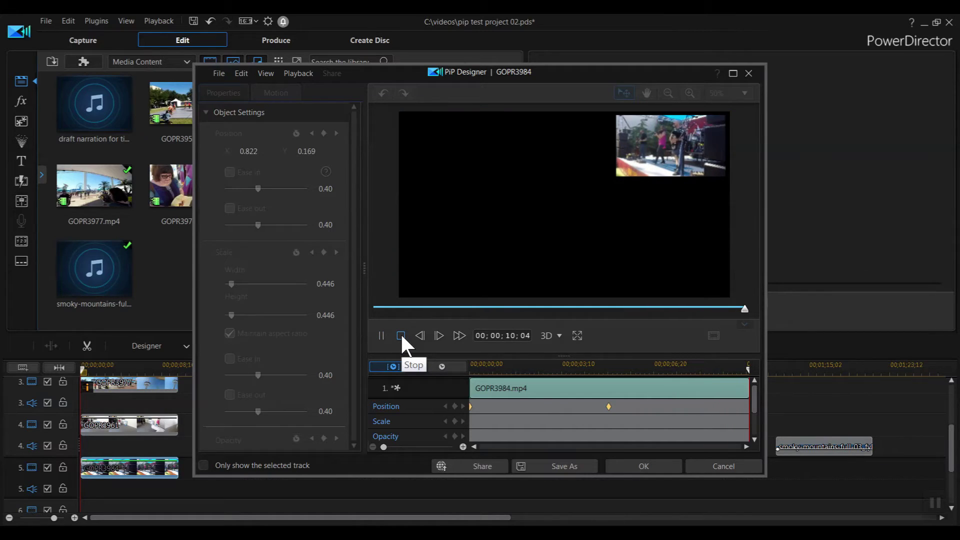
click(401, 335)
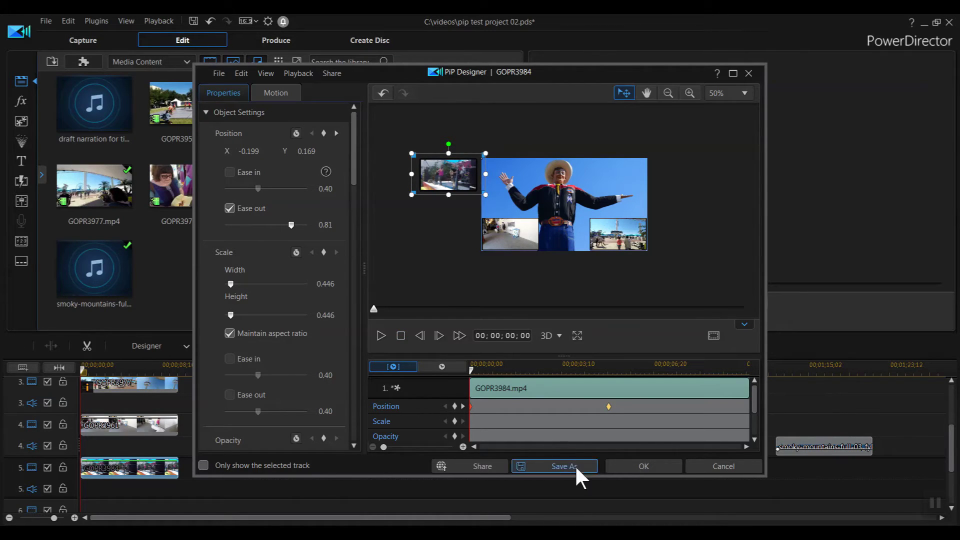
click(612, 467)
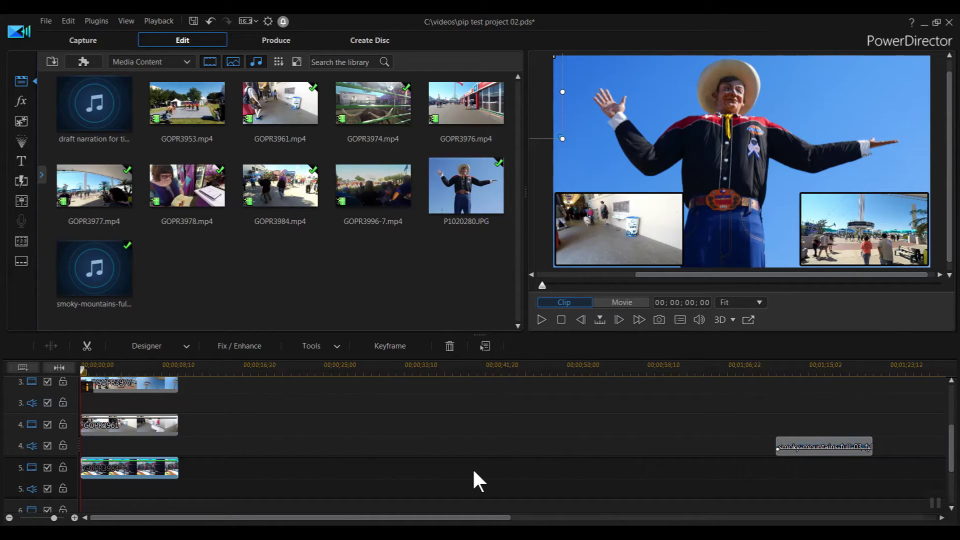
Move the GOPR3974 longhorn clip to the start of track 6
drag(951, 465, 953, 406)
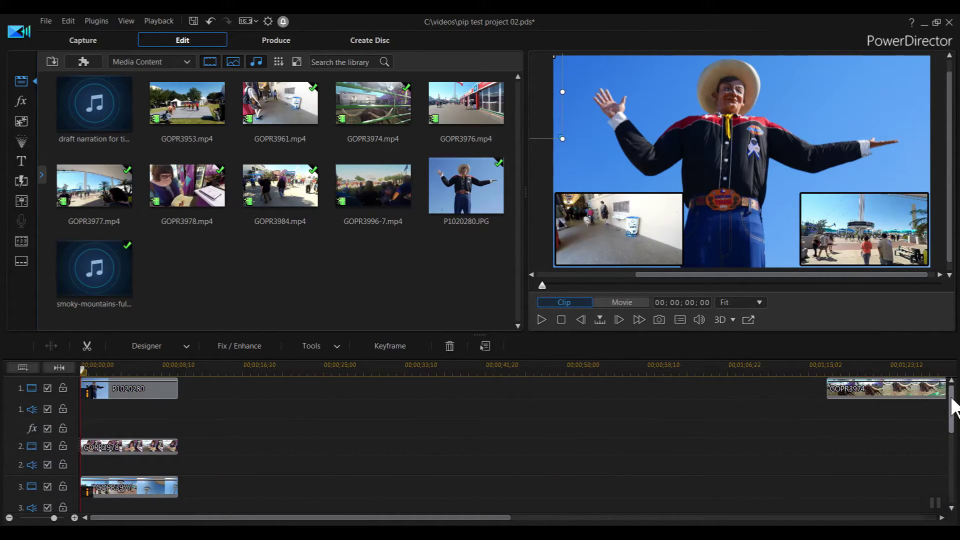
click(880, 391)
drag(899, 396, 83, 460)
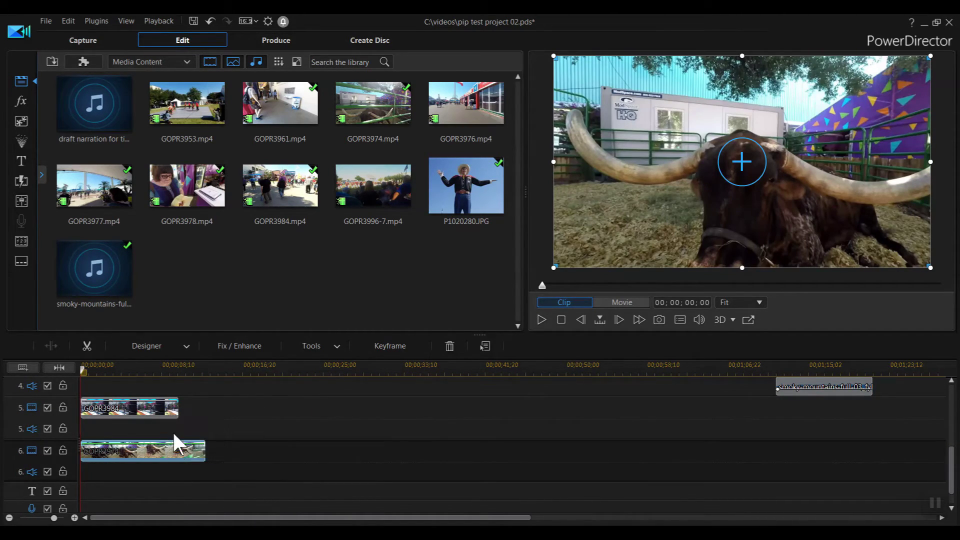
Split GOPR3974 at 10;04, delete the trailing piece, and reselect the clip
click(178, 422)
click(179, 370)
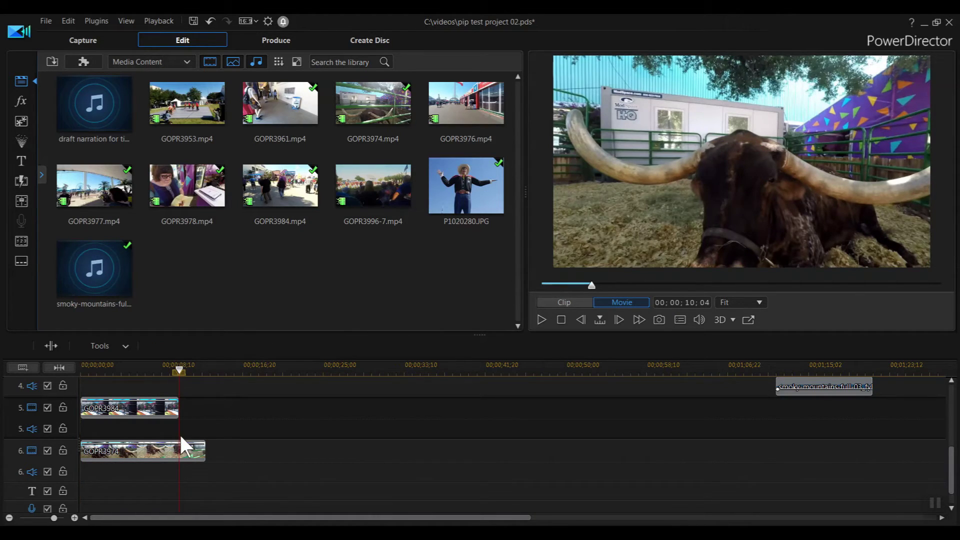
click(183, 456)
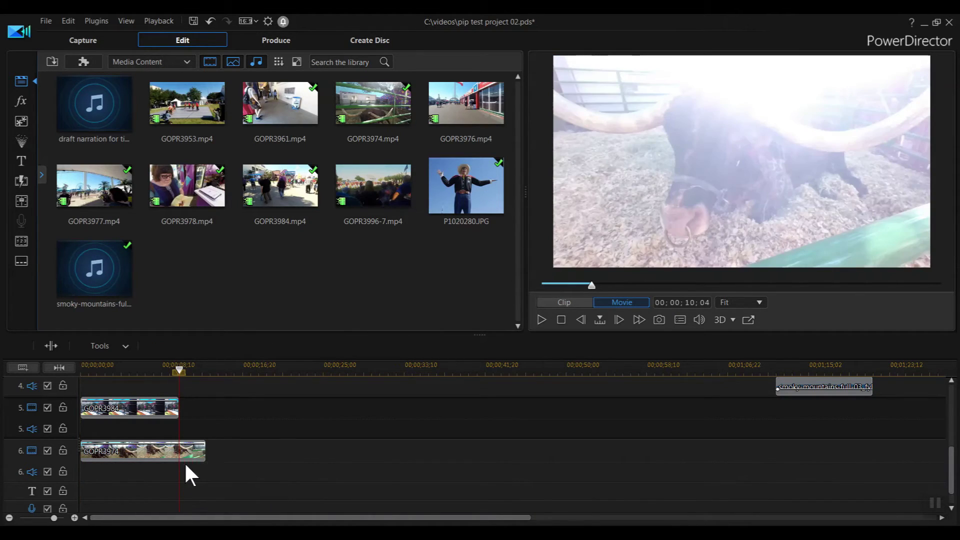
click(50, 345)
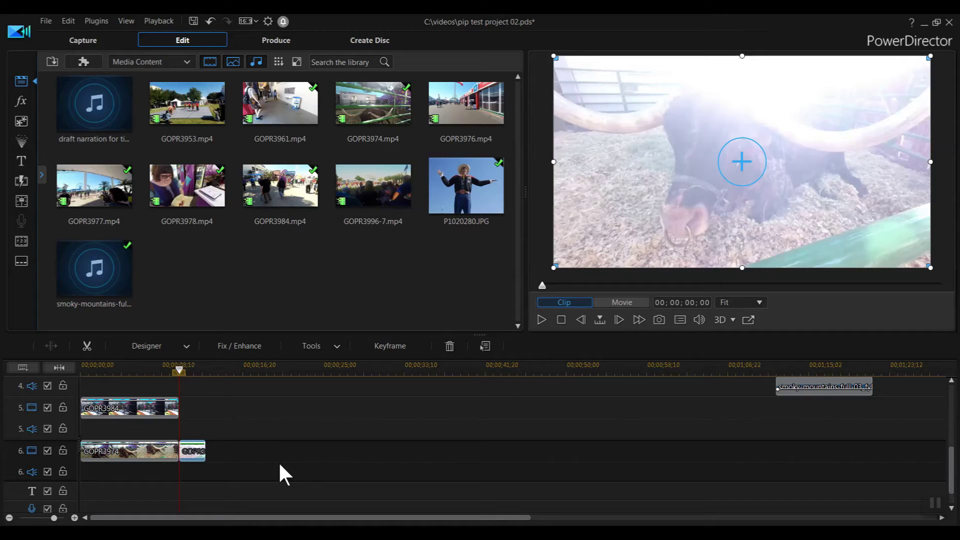
click(449, 346)
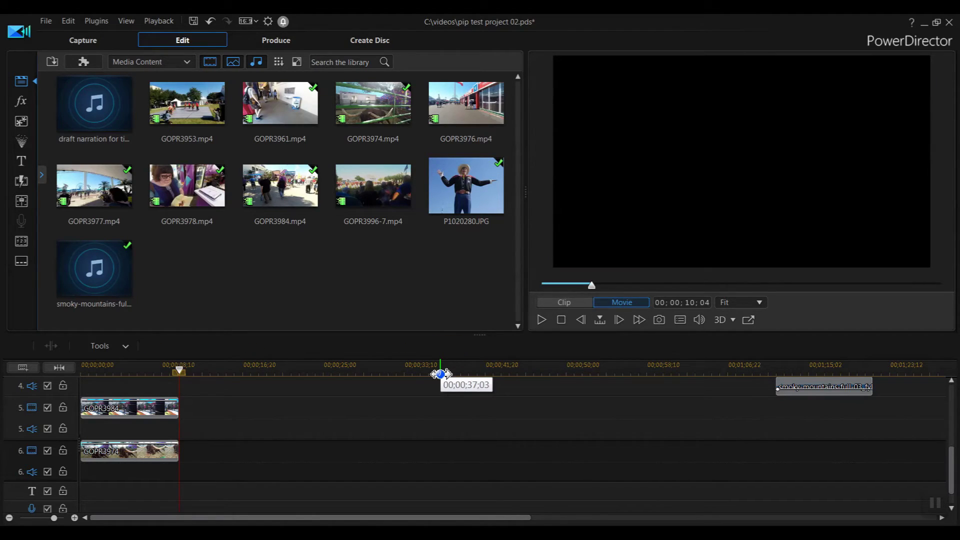
click(145, 460)
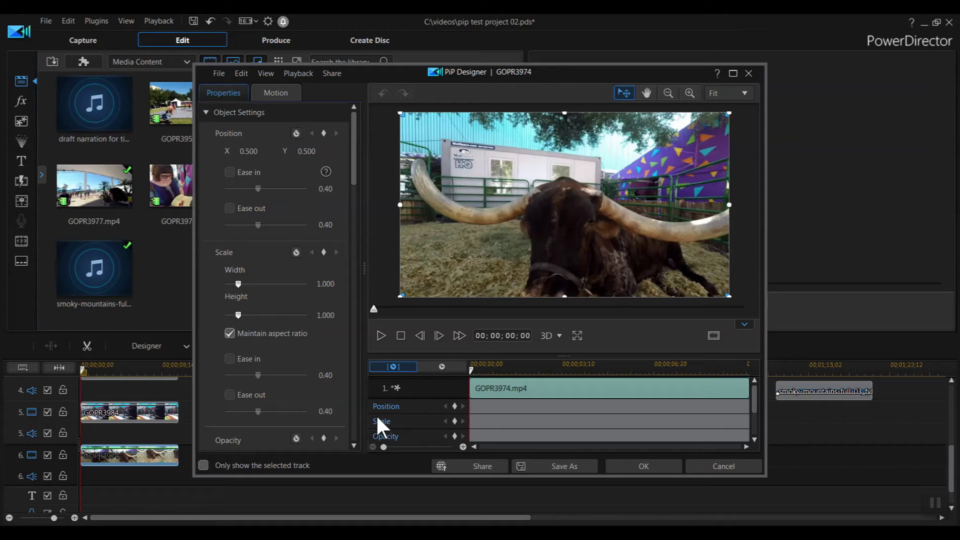
Set the longhorn clip's width scale to 0.335
click(325, 283)
text(0.335)
key(Tab)
Give the longhorn clip a size-2 black border and place it in the frame's top-left corner
drag(350, 169, 351, 307)
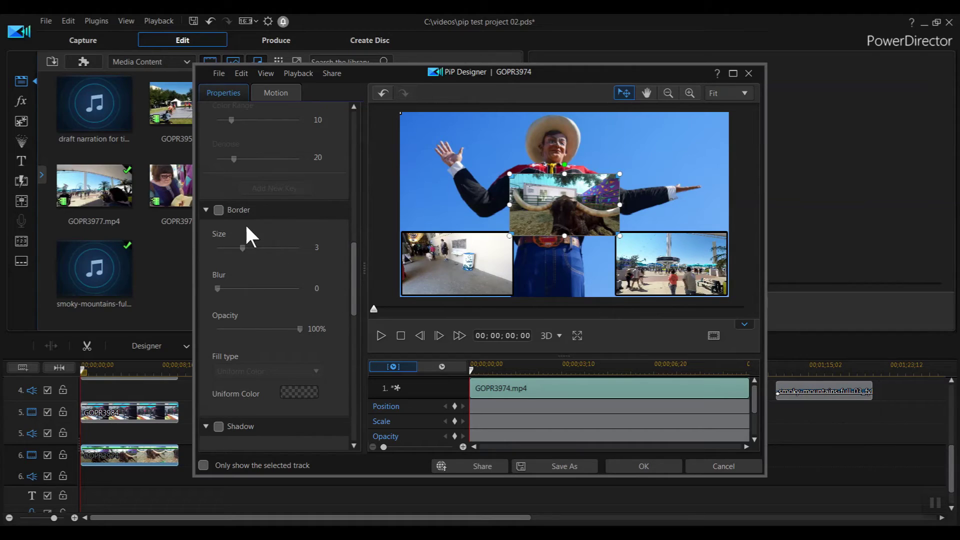
click(216, 210)
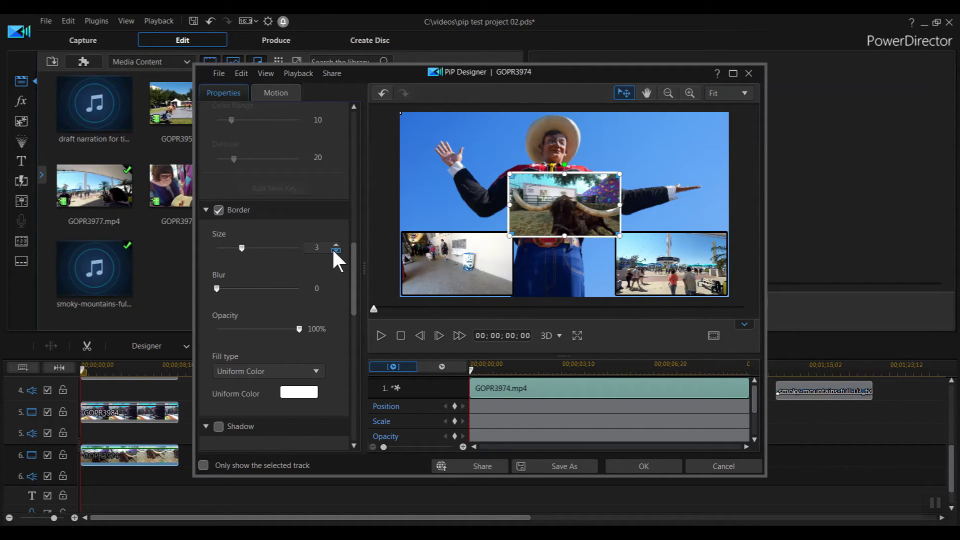
click(335, 250)
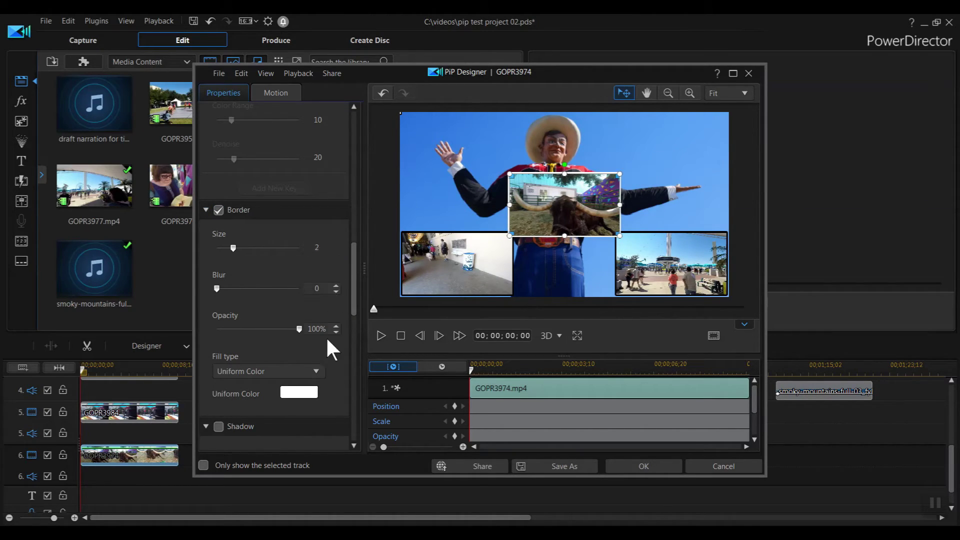
click(287, 393)
click(326, 276)
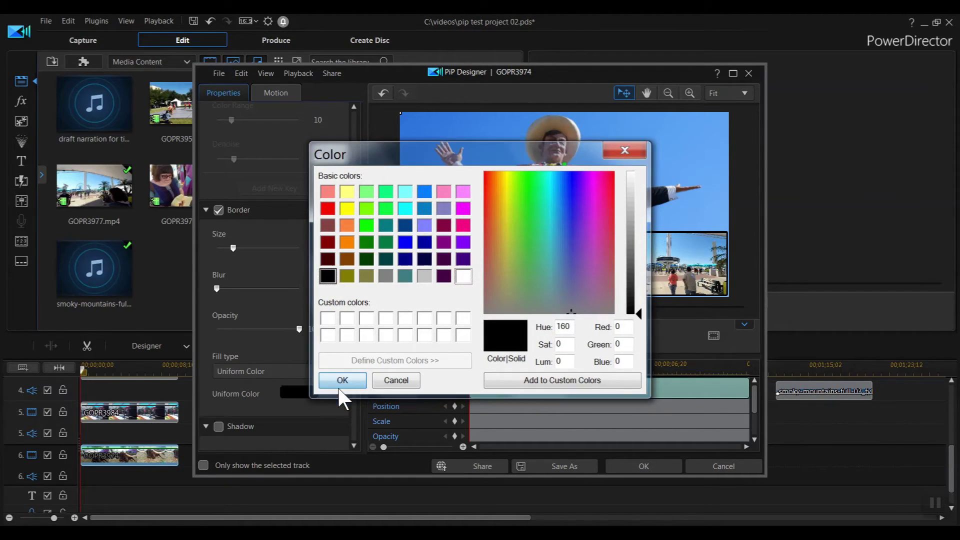
click(340, 382)
scroll(350, 291, down, 3)
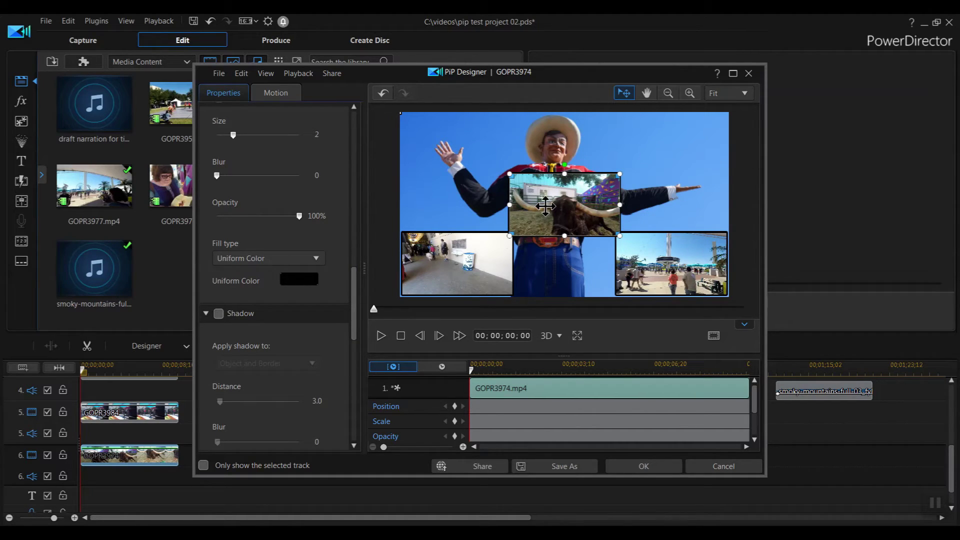
drag(544, 205, 439, 146)
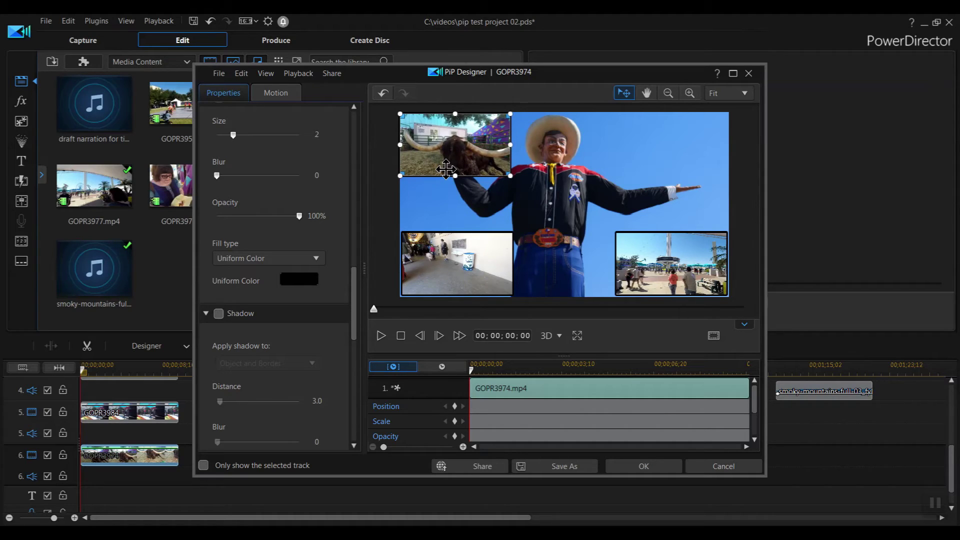
drag(446, 169, 445, 169)
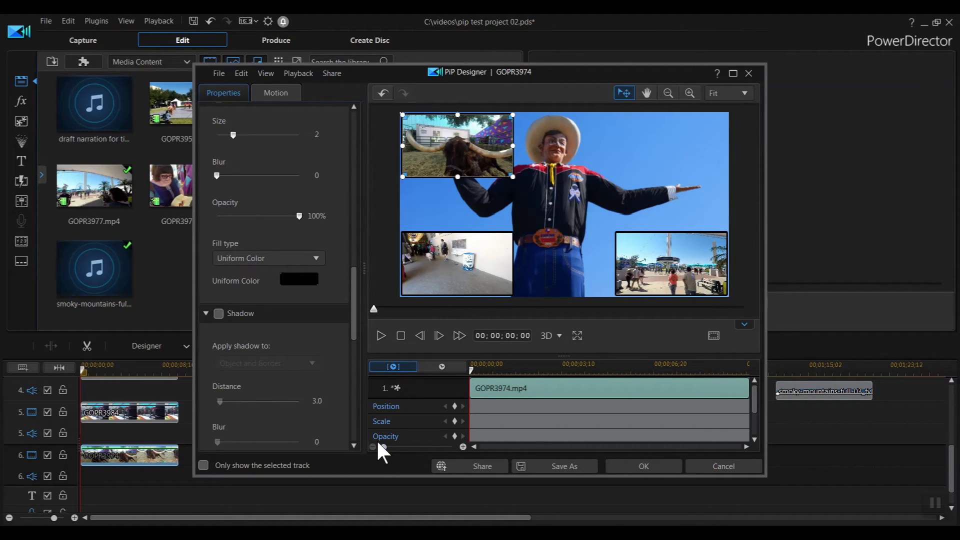
Enable fades on the longhorn clip with fade-in and fade-out turned on
drag(352, 319, 337, 442)
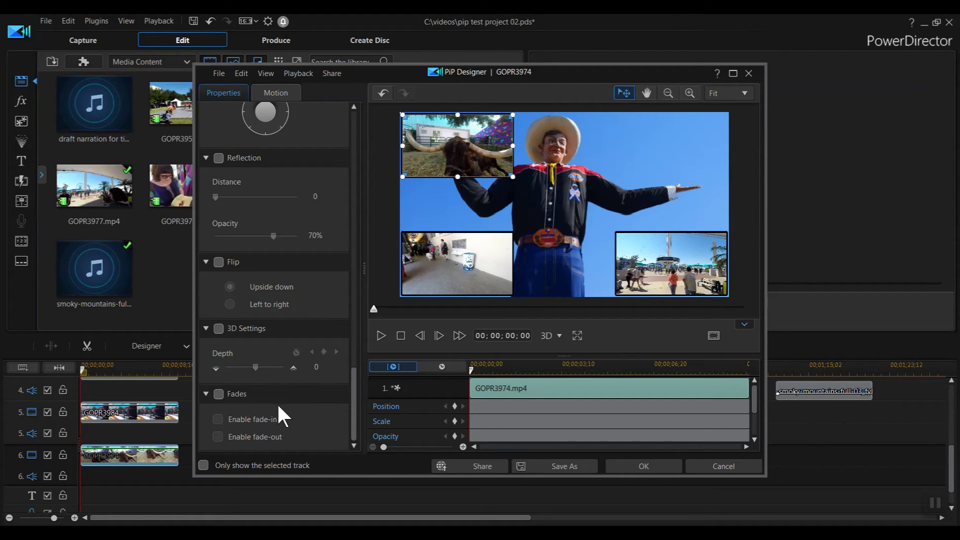
click(215, 393)
click(218, 419)
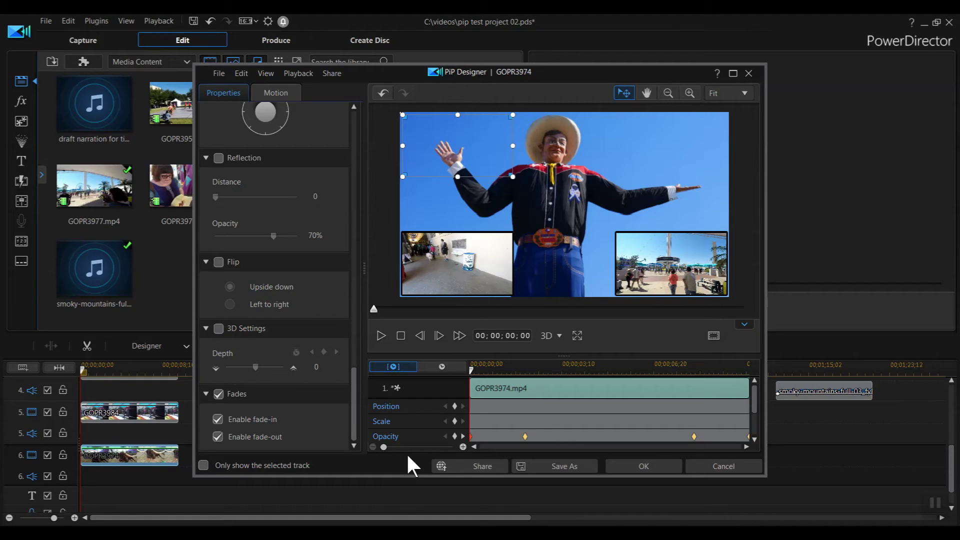
Shift the fade-in opacity keyframes to run from about 02;07 to 04;05
click(462, 436)
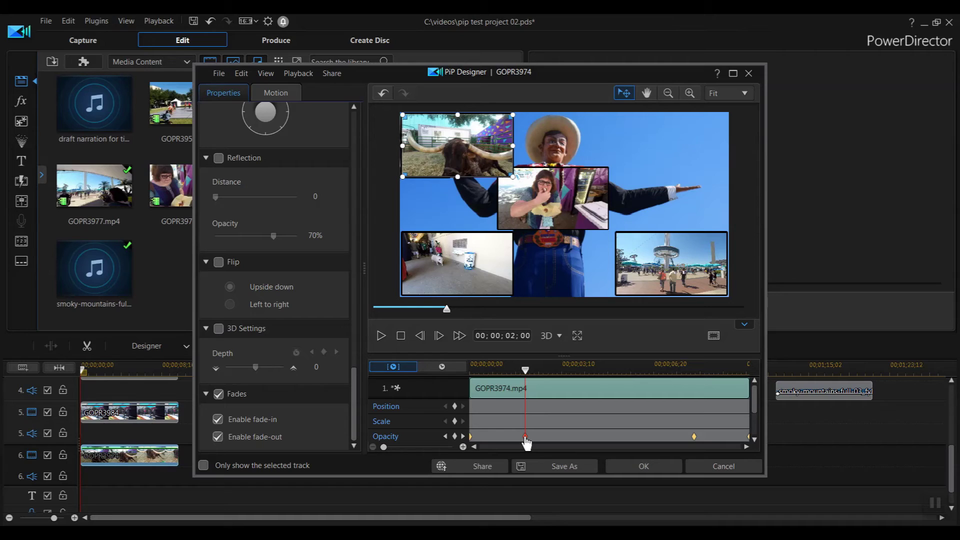
drag(526, 440, 591, 442)
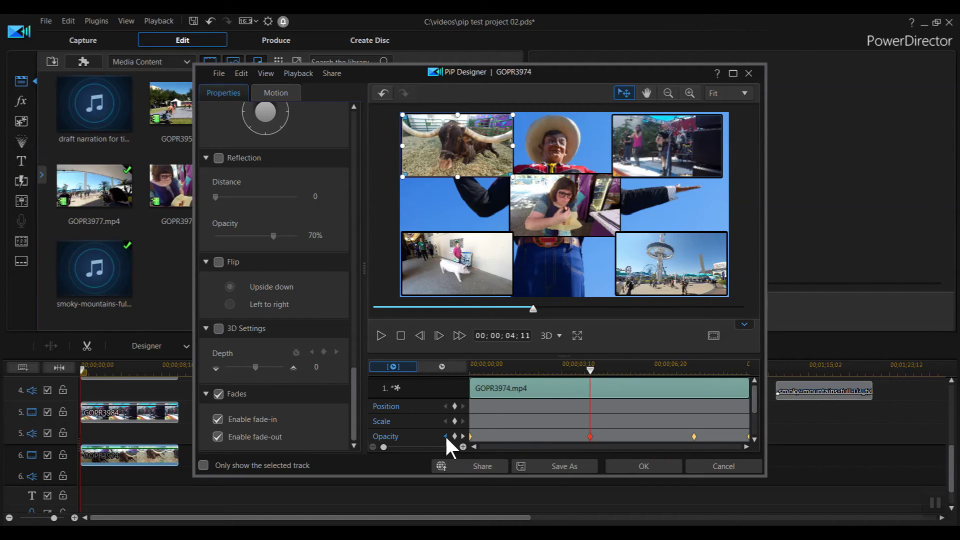
click(445, 435)
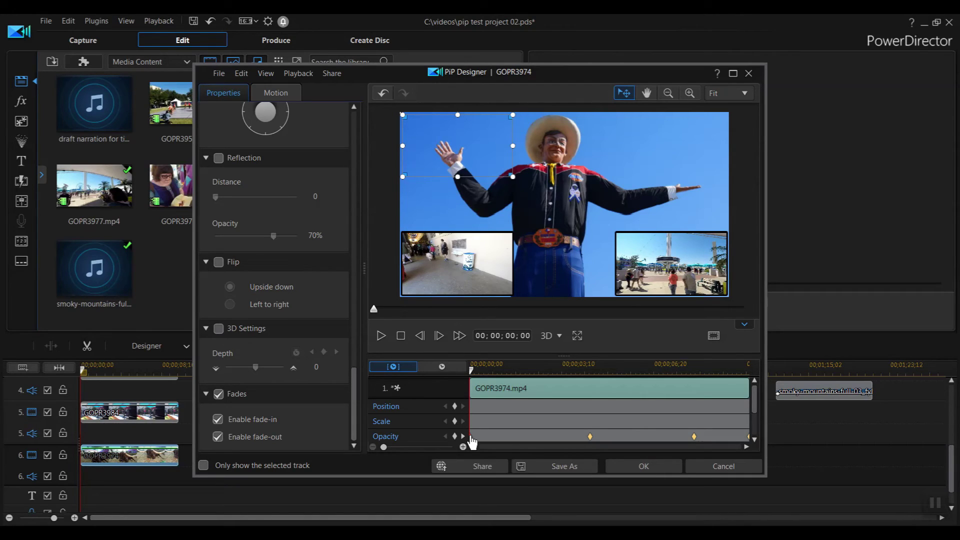
drag(471, 441, 540, 441)
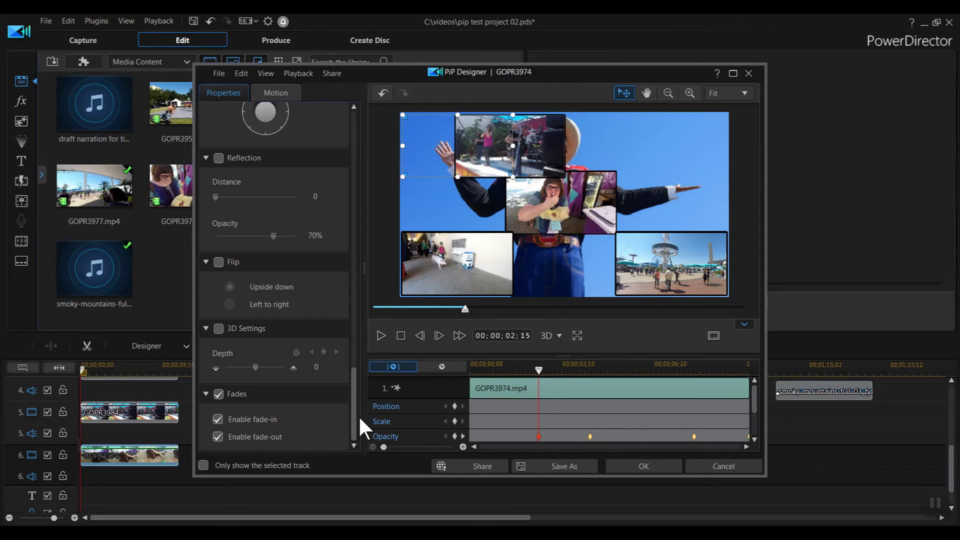
drag(359, 415, 350, 314)
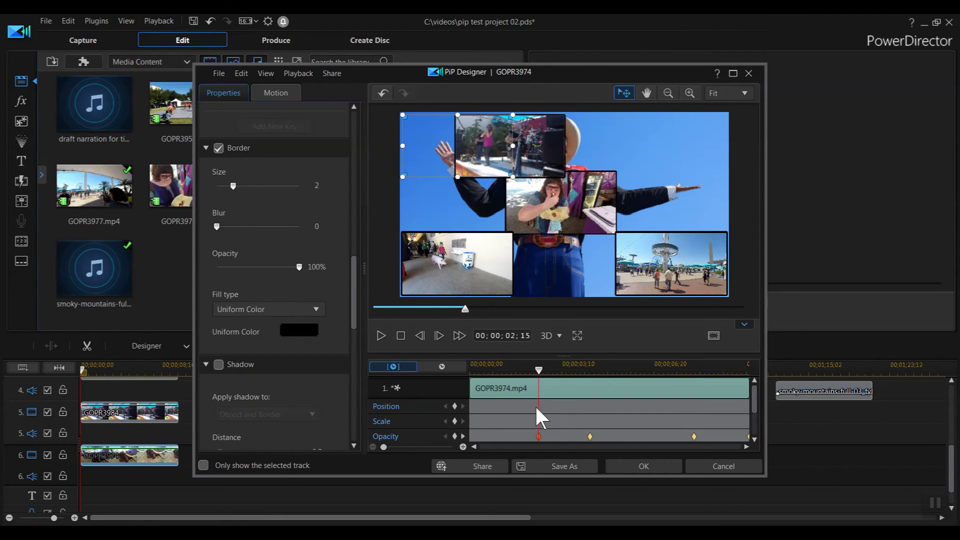
Keep the longhorn clip's border and fade, and move the smoky-mountains music to track 1 audio at 00;00
click(633, 465)
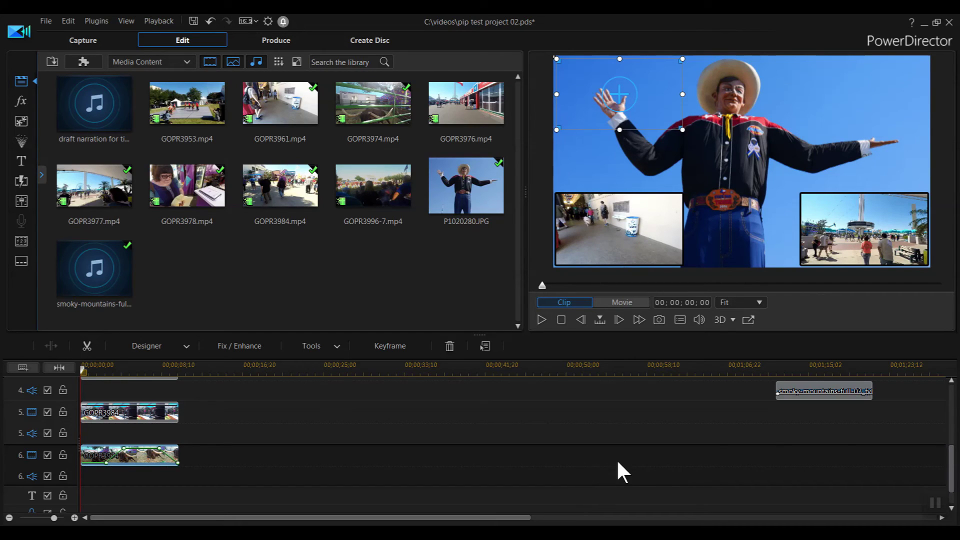
drag(952, 475, 956, 429)
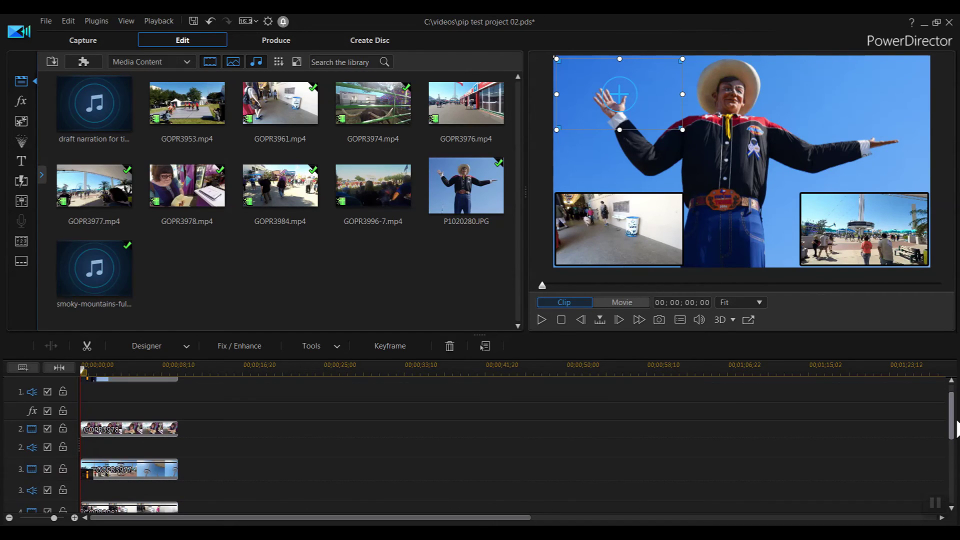
scroll(949, 392, down, 7)
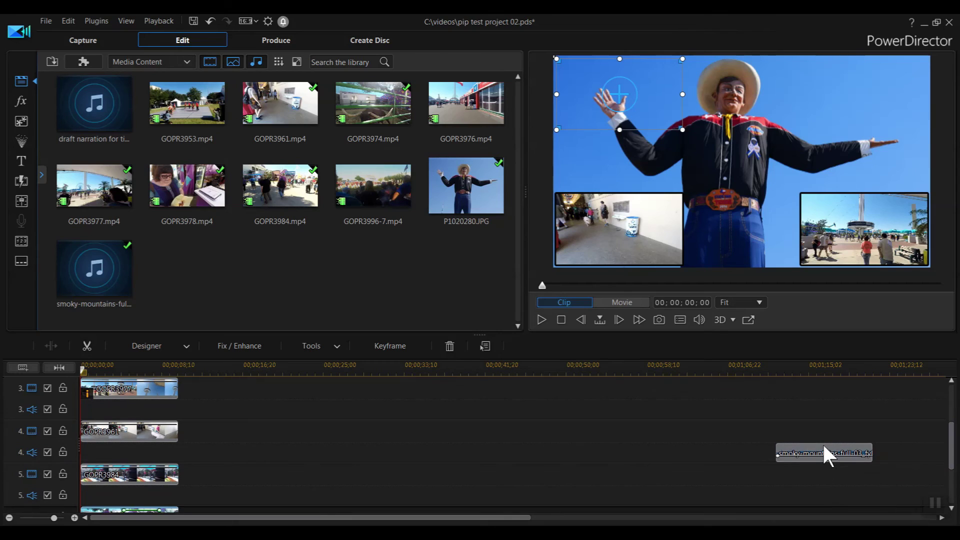
click(826, 455)
drag(815, 449, 78, 407)
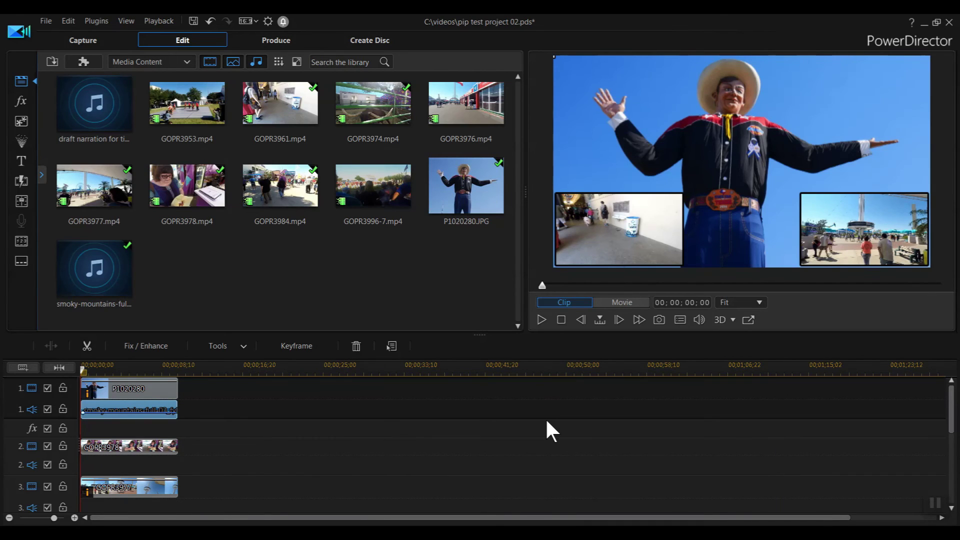